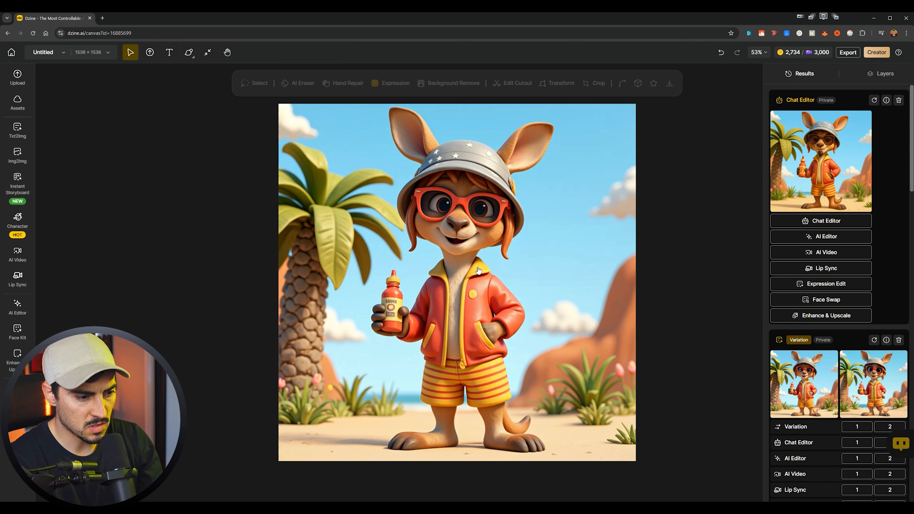
- Place the newest Chat Editor result, the kangaroo with brown sunglasses and starred grey hat, on the canvas
mouse_move(821, 176)
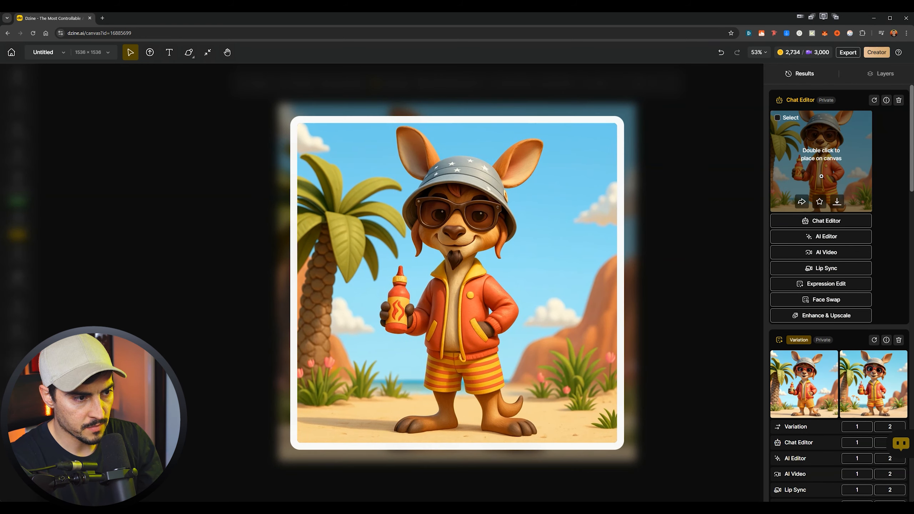
double_click(821, 176)
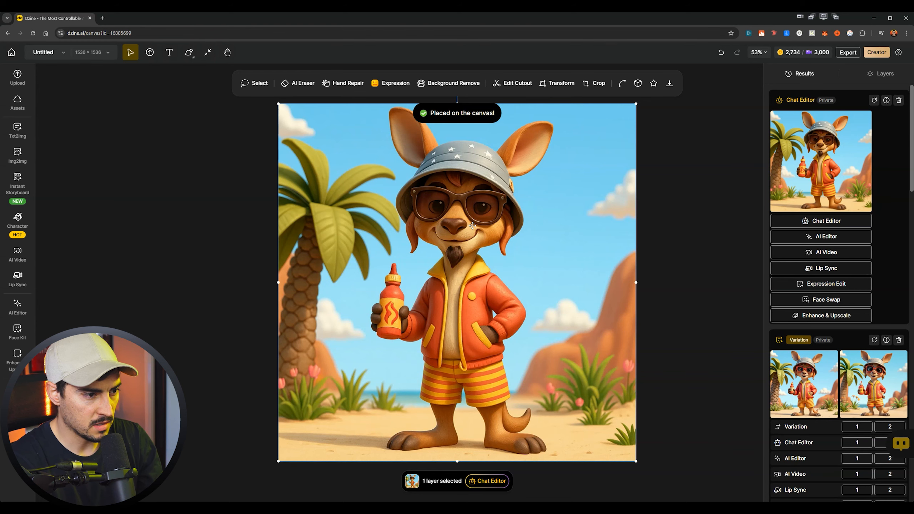
scroll(481, 211, up, 3)
scroll(482, 234, up, 3)
scroll(483, 262, down, 9)
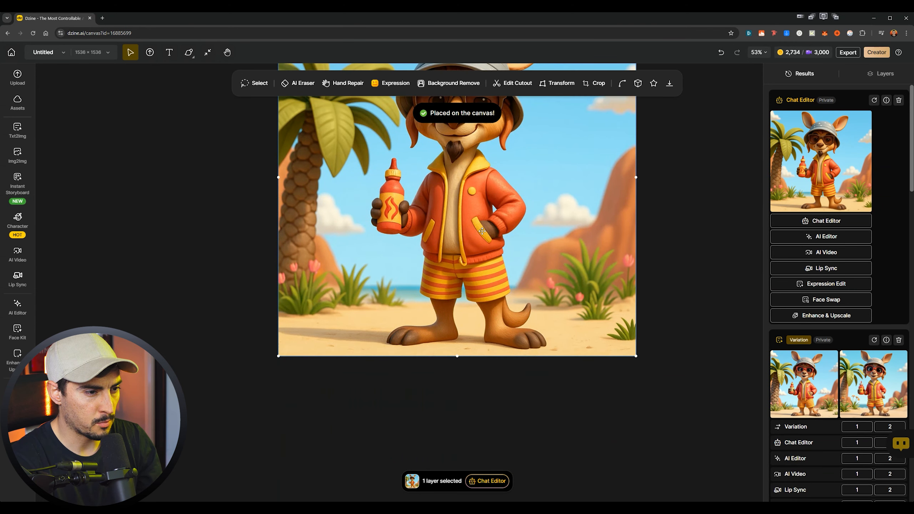
scroll(473, 254, up, 3)
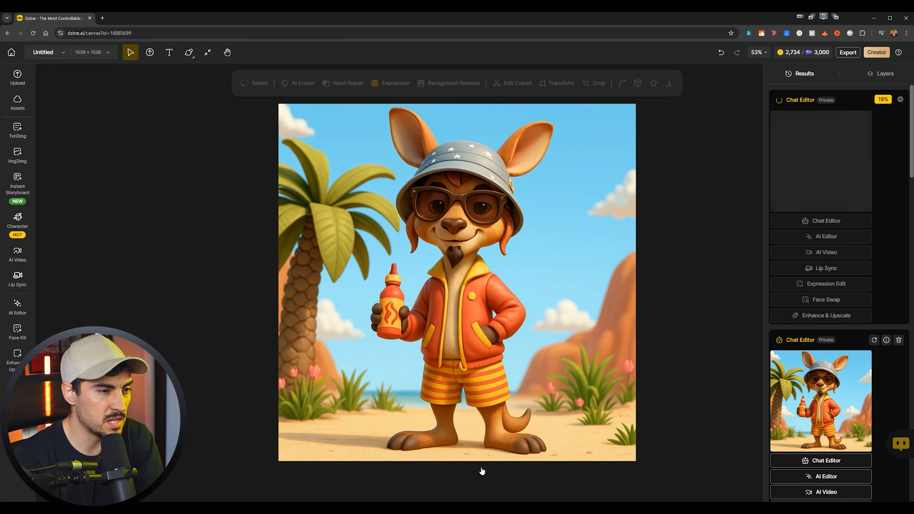
- Start a Chat Editor edit of the starred-hat kangaroo result, choosing FLUX.1 Kontext as the model
mouse_move(820, 356)
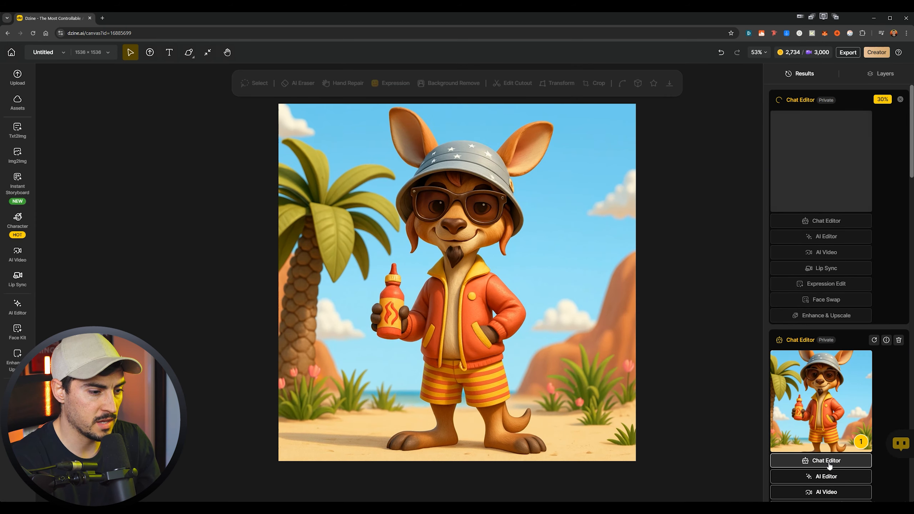
click(824, 463)
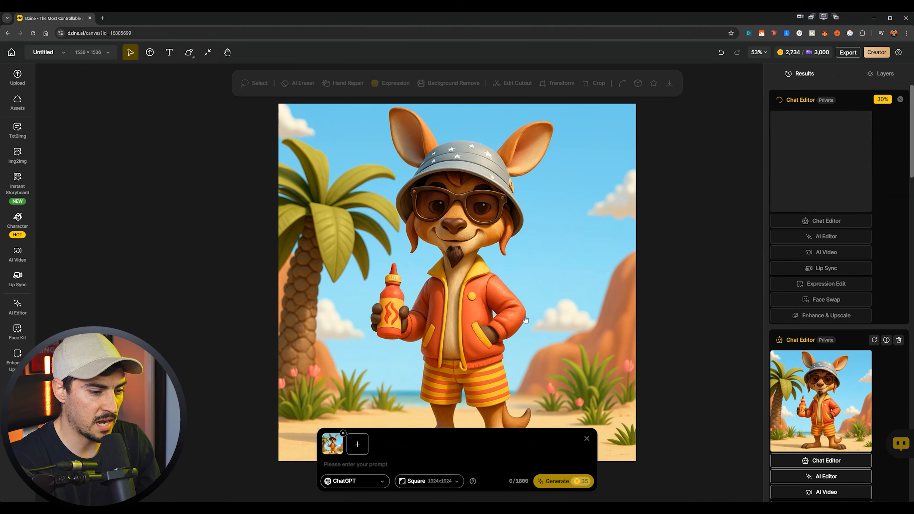
click(360, 482)
click(389, 439)
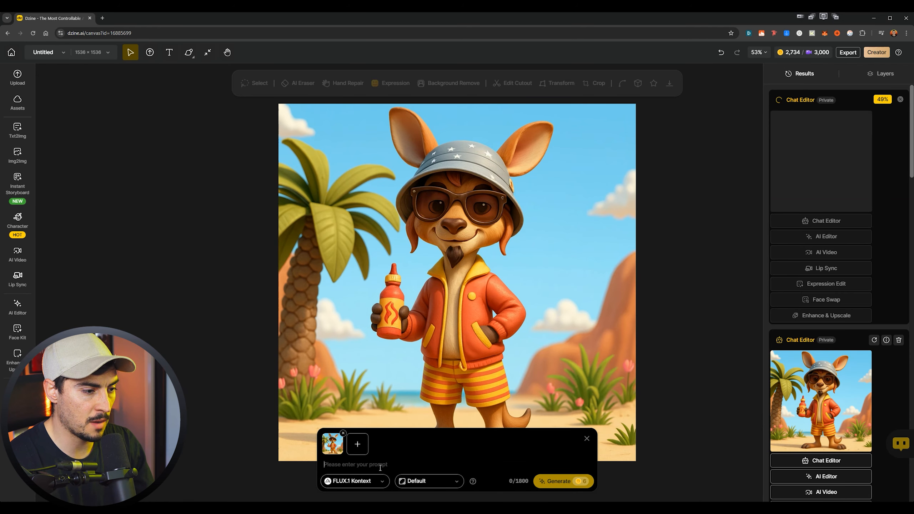
- Generate an edit with the prompt "Change the hat colour to red and add wavy lines no stars. Keep all other details the same"
text(Cha)
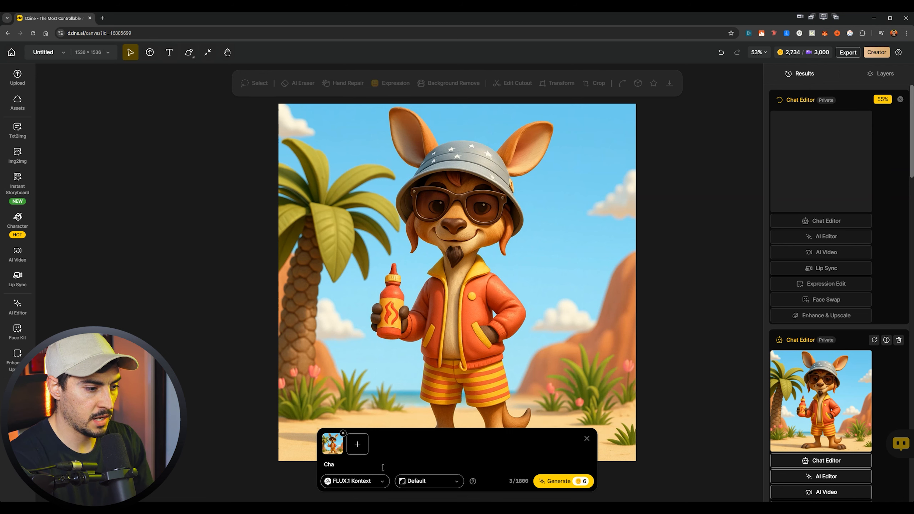
text(nge the hat colour to red and add wavy lines no startr)
key(BackSpace)
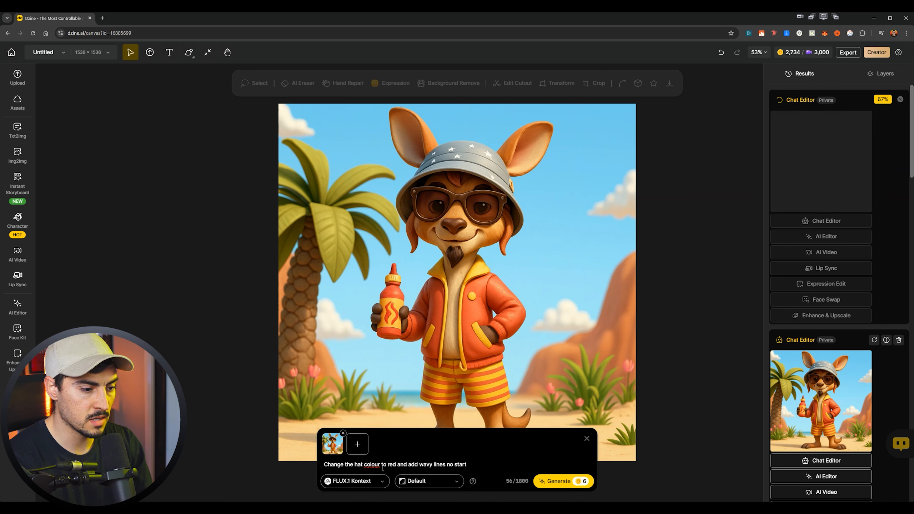
key(BackSpace)
key(BackSpace)
text(s. Keep all other details the ds)
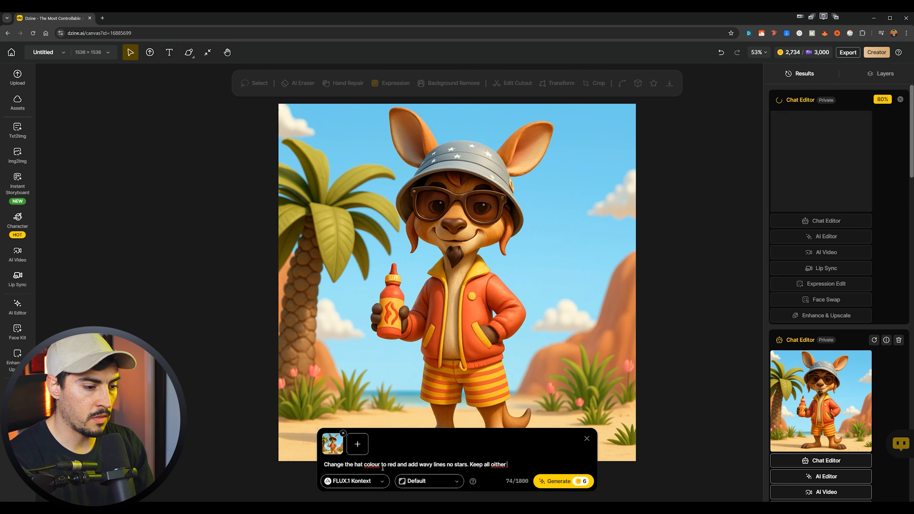
key(BackSpace)
key(BackSpace)
text(same)
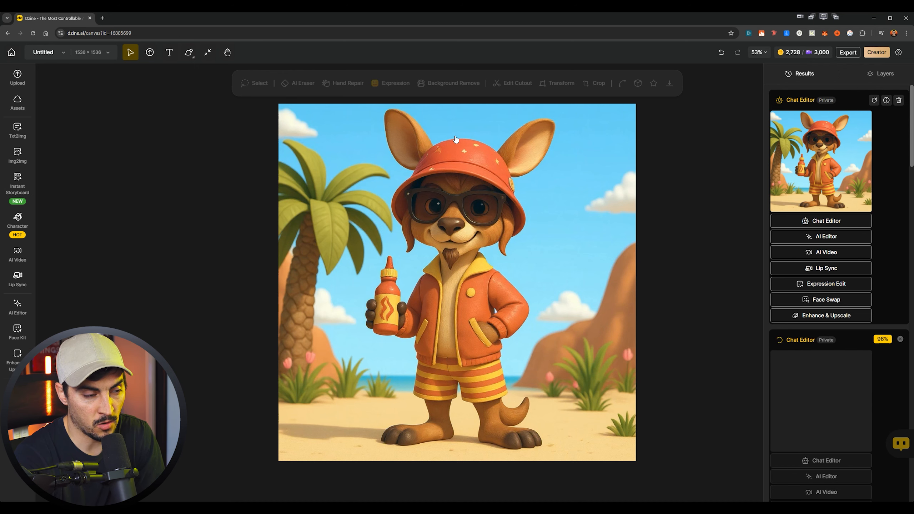
- Review the red-hat results and place the version with wavy lines on the hat on the canvas
mouse_move(812, 176)
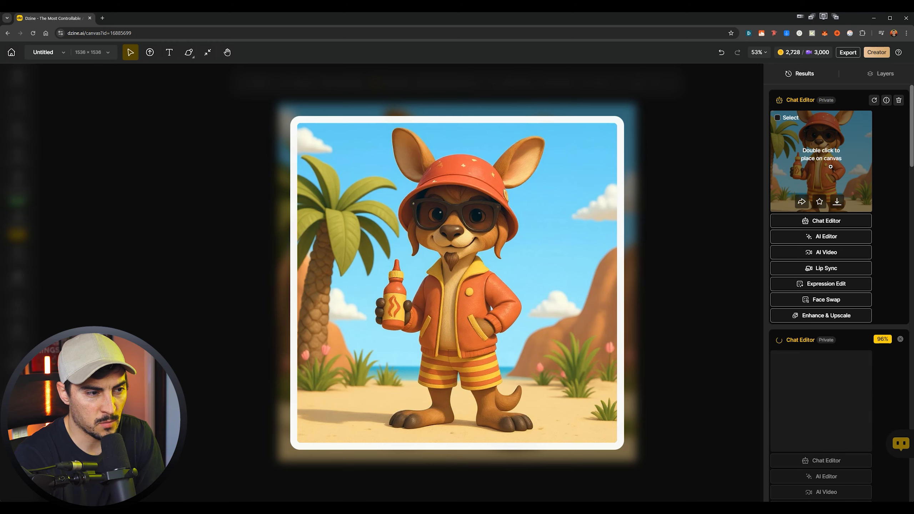
scroll(781, 353, down, 2)
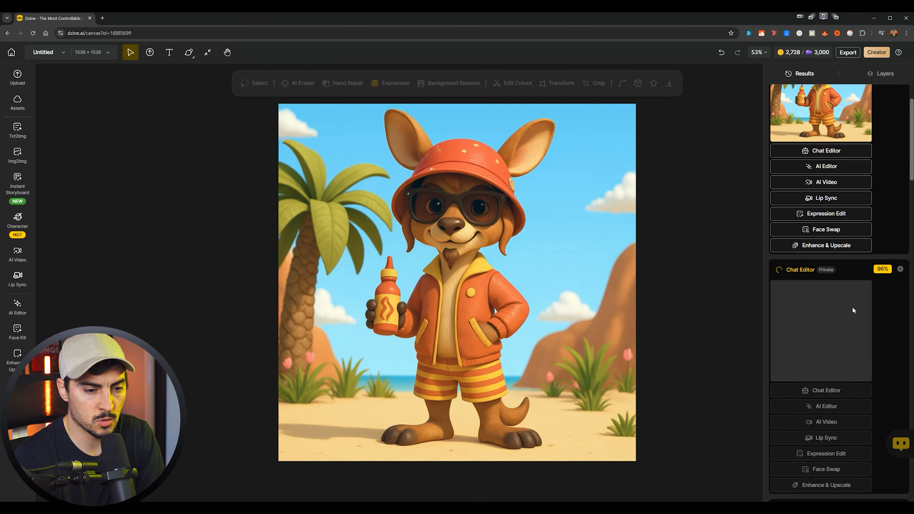
scroll(824, 329, down, 4)
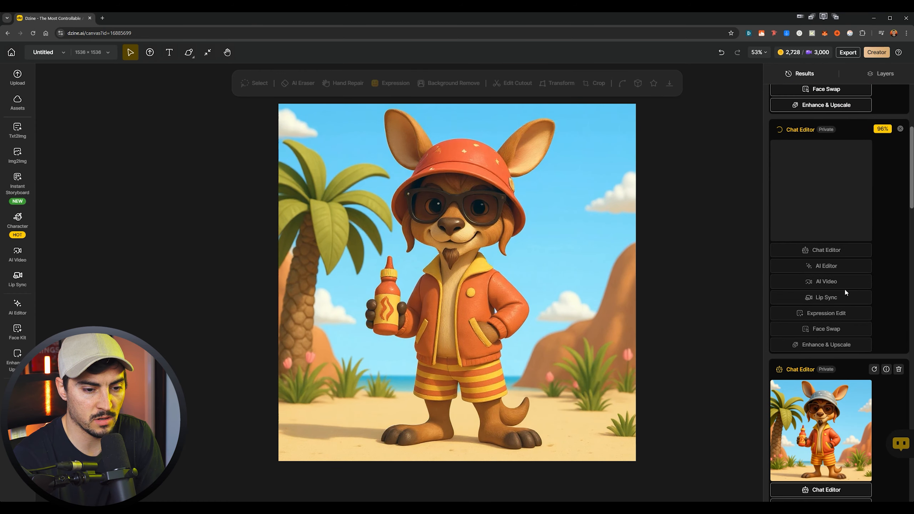
click(842, 288)
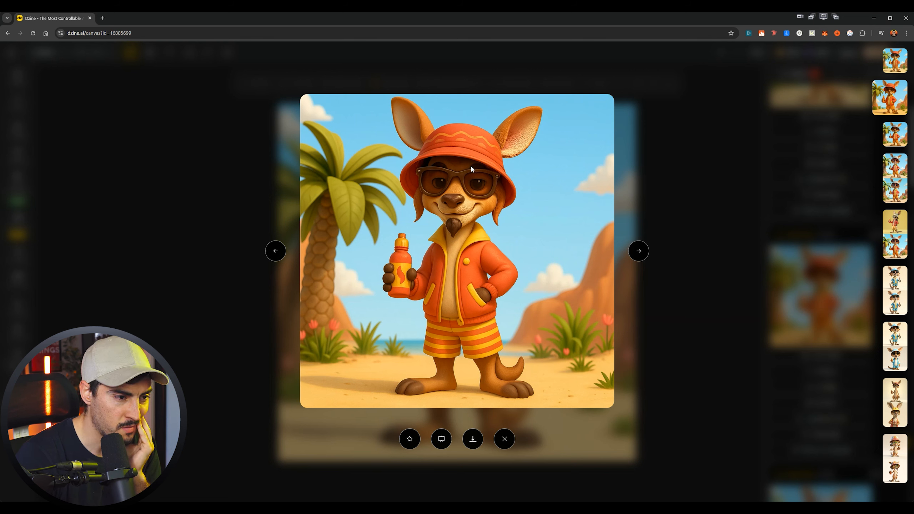
click(696, 162)
click(849, 299)
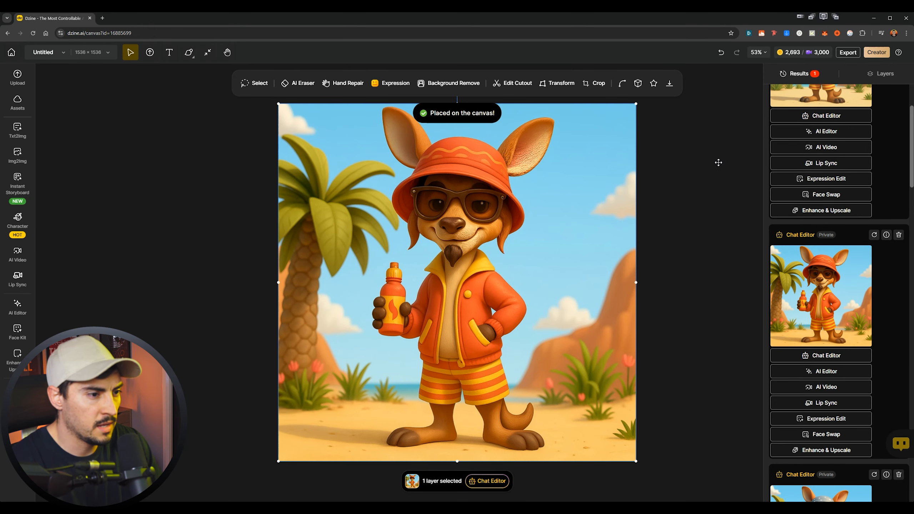
- Start a Chat Editor edit of the placed red-hat image with the FLUX.1 Kontext model
click(487, 481)
click(352, 482)
click(353, 482)
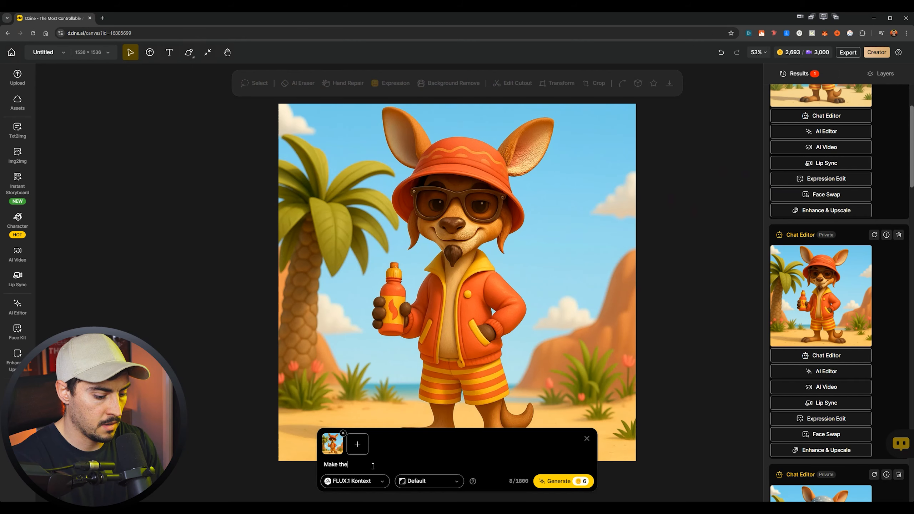
- Generate from the prompt "Make the character be jumping in the sky with arms up. Change the background to a street market. Keep all other details"
text(character be jumping in the sky)
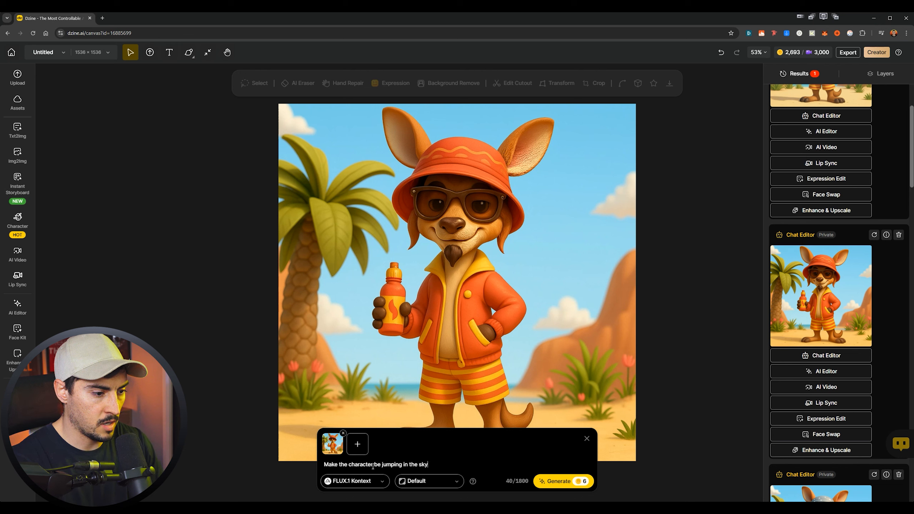
text( with arms up. Change the background to a street market. K)
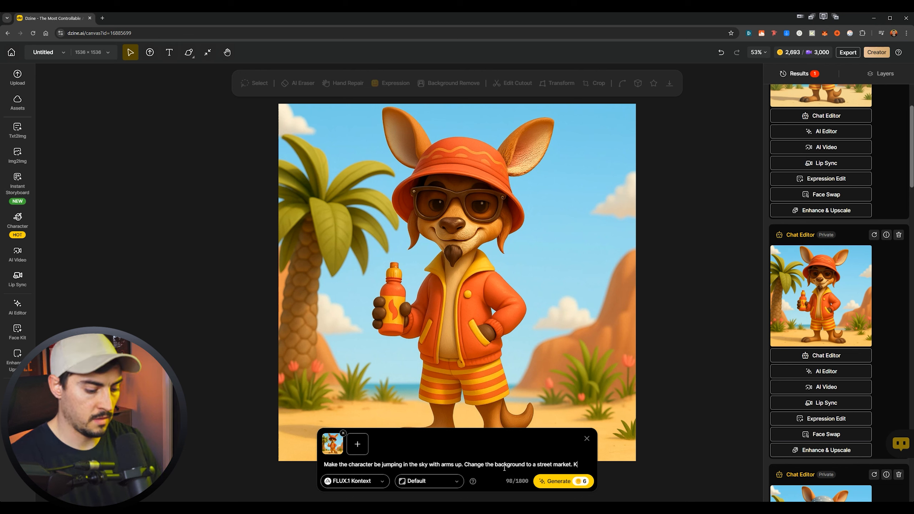
text(eep all othe)
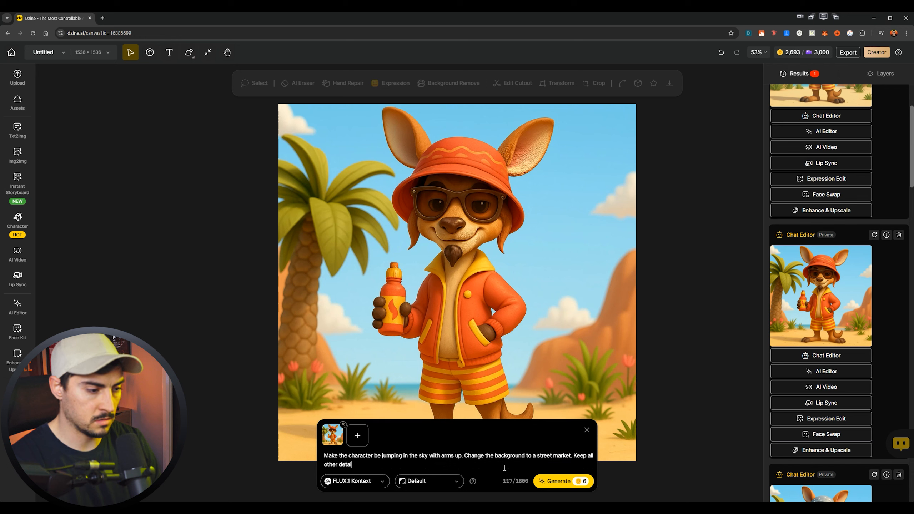
text(r detailss)
key(BackSpace)
key(Return)
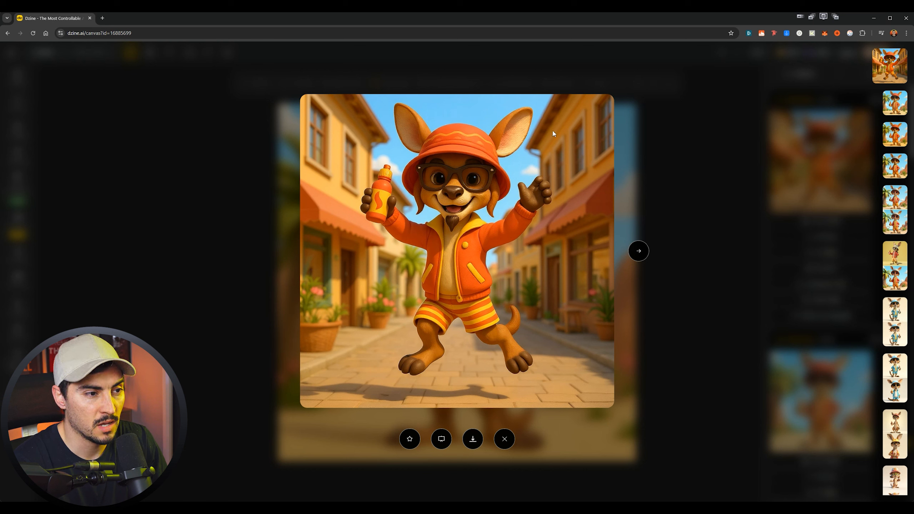
- Place the jumping street-market image on the canvas and start a Chat Editor edit of it
click(660, 187)
double_click(804, 173)
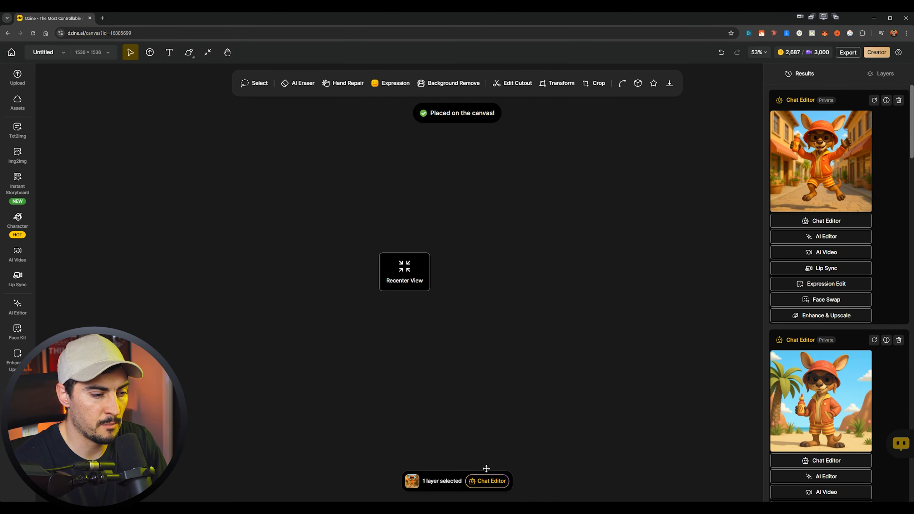
click(488, 482)
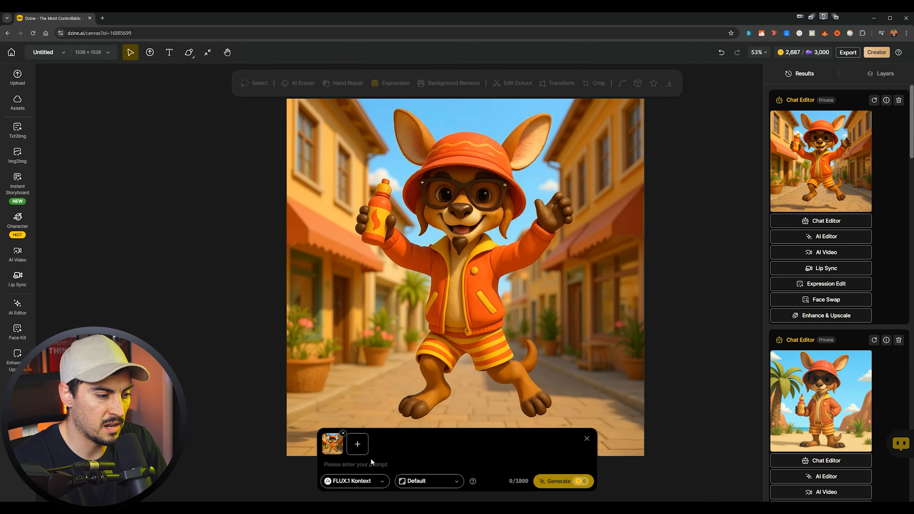
- Generate from the prompt "Character pose with him squeezing sauce from the bottle onto pizza. Change bacground to outside at a lush park with bird"
text(Character pose with him squeezing sauce from the bottle)
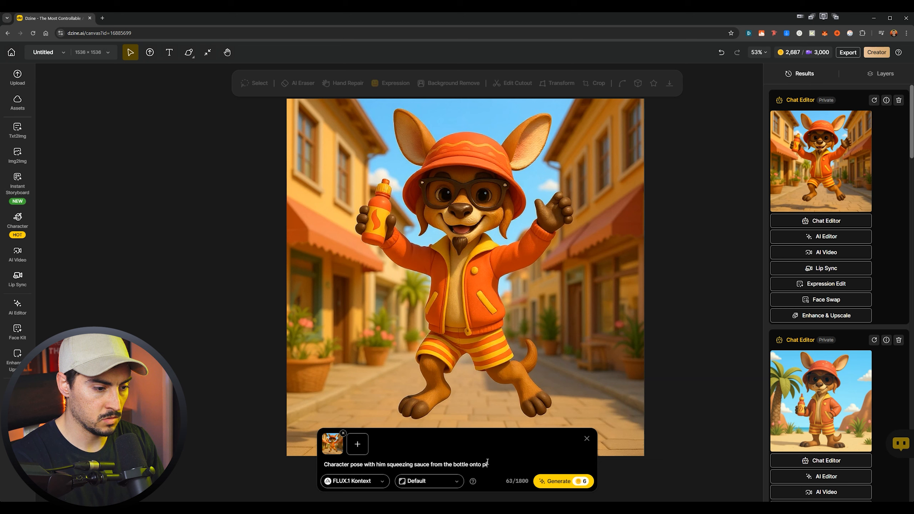
text(onto pizza. Change bacgrou)
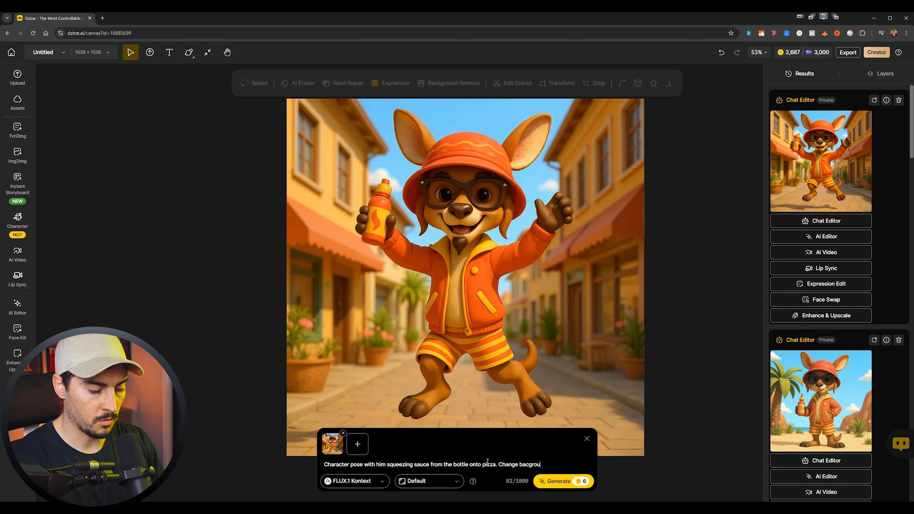
text(nd to a)
key(BackSpace)
text(outsiue at a lush )
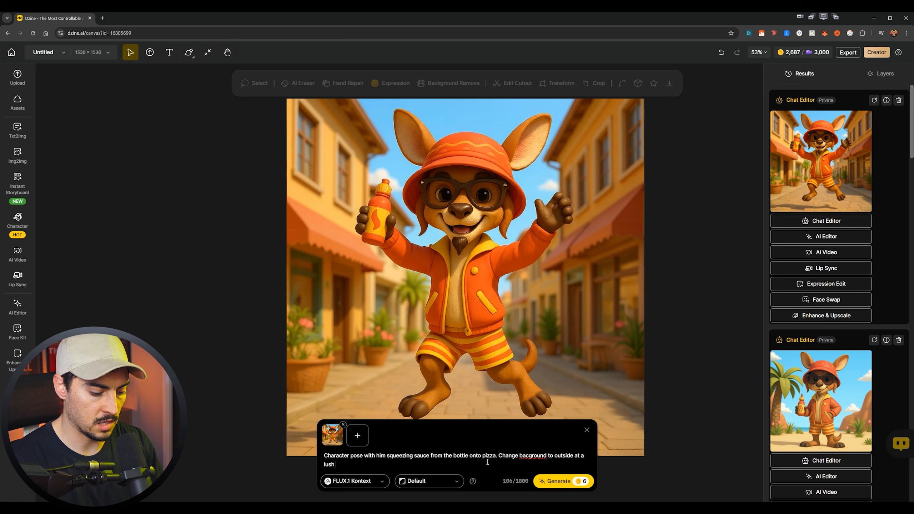
text(park with bird)
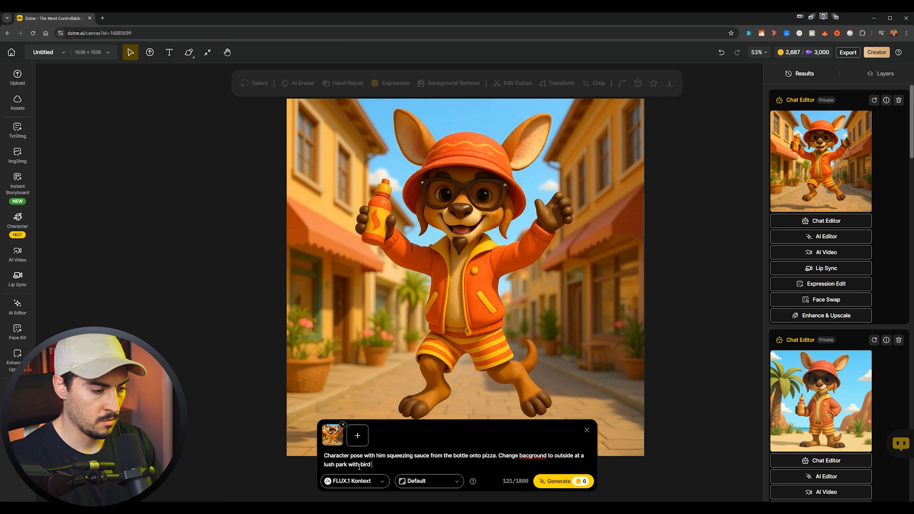
key(Return)
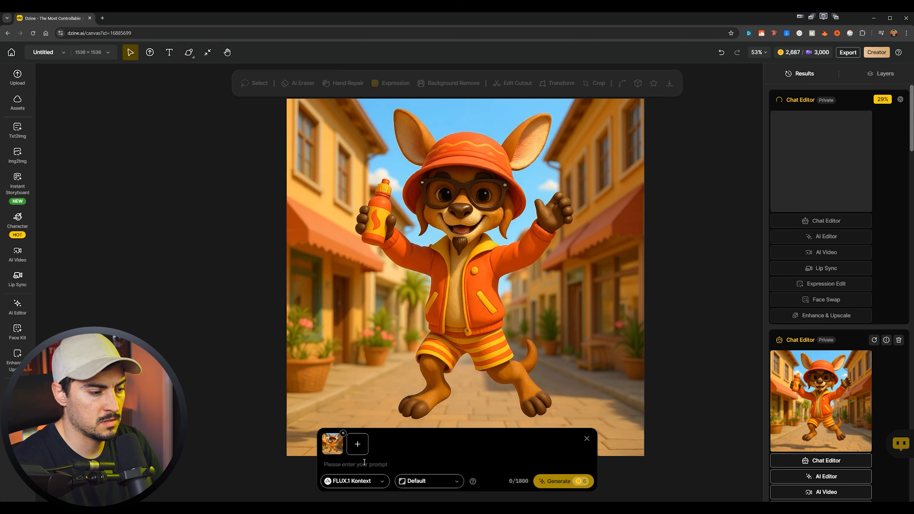
- Write a new prompt for the street image: "Do a character pose with two bottles in hand squirting out redish brown bbq sauce"
text(Do a pose with s)
click(337, 465)
text(characterpose with s)
click(403, 467)
text(wo bottl)
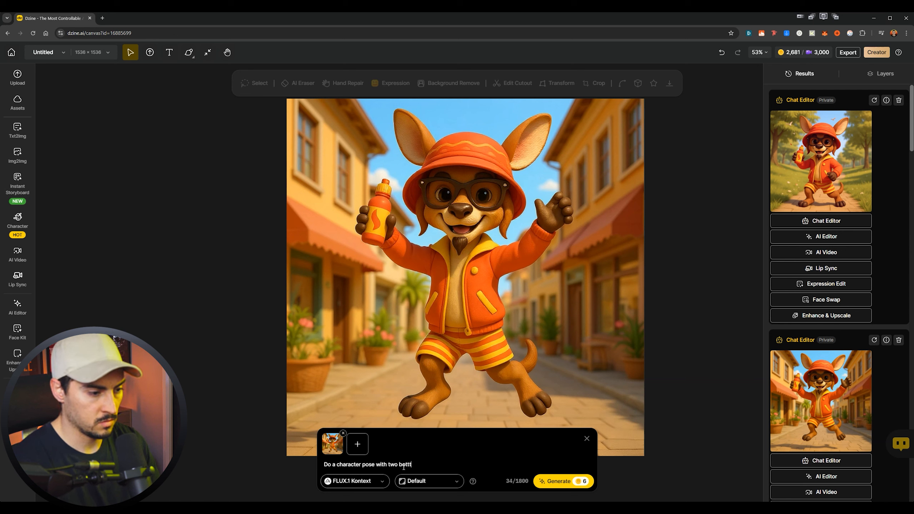
key(BackSpace)
key(BackSpace)
key(BackSpace)
key(BackSpace)
key(BackSpace)
text(les in hand squirting ou)
text(t redish bbq sauce)
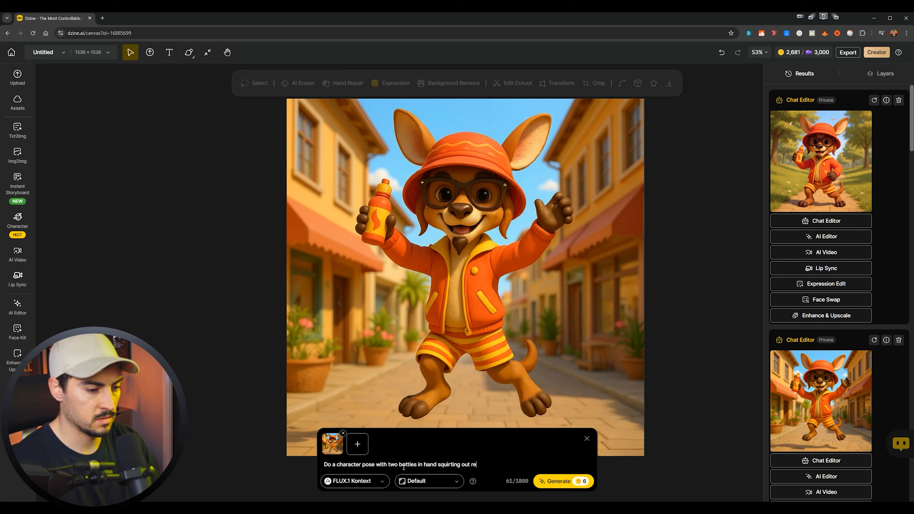
click(488, 464)
text(brown bbq sauce)
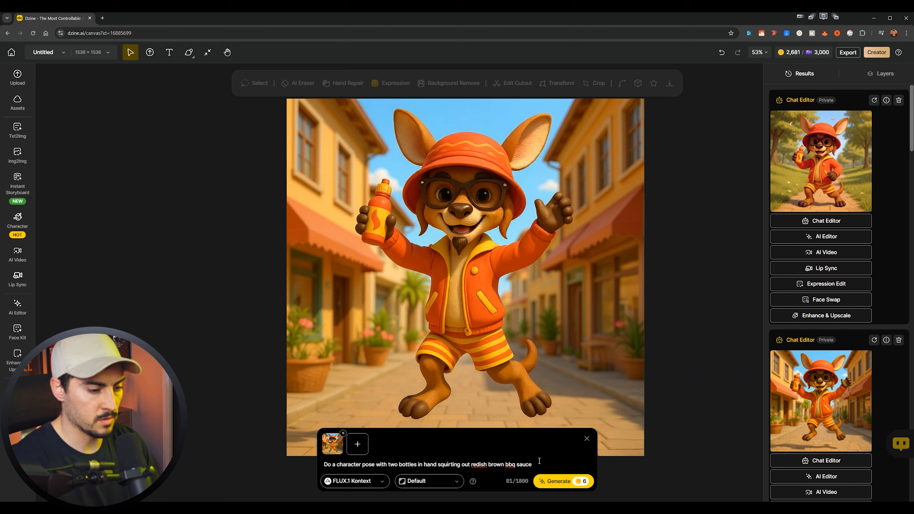
text(. Keep background blank. Keep all other )
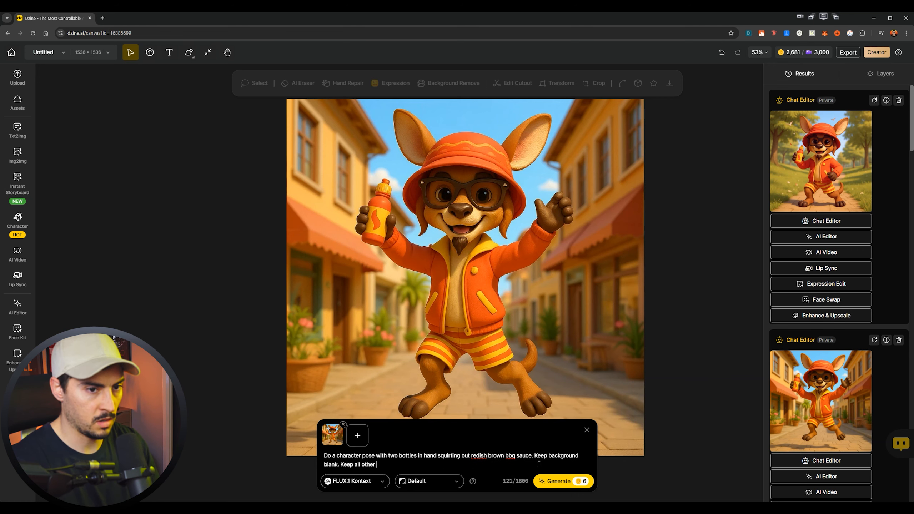
text(details the same.)
- Extend the prompt with "Keep background blank. Keep all other details the same.", generate the image and close the prompt box
key(Return)
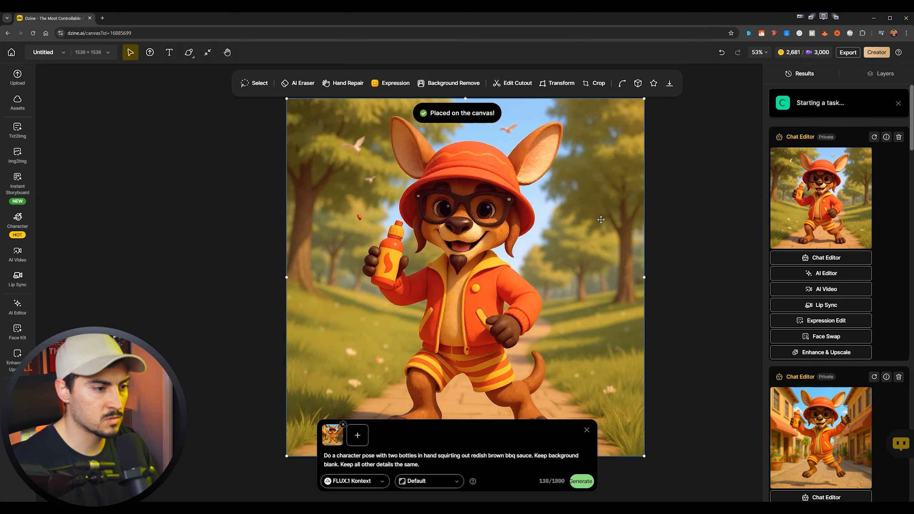
click(686, 265)
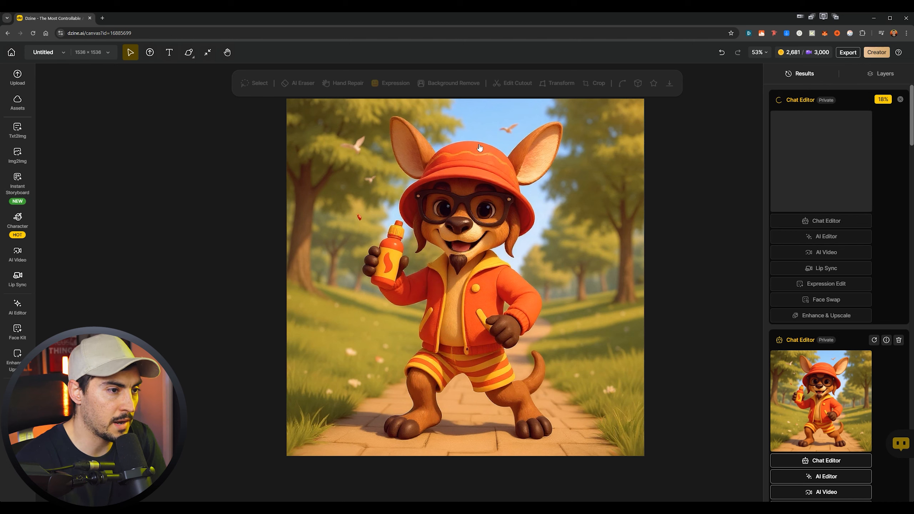
click(526, 134)
drag(526, 135, 486, 239)
scroll(485, 240, up, 3)
scroll(486, 243, down, 5)
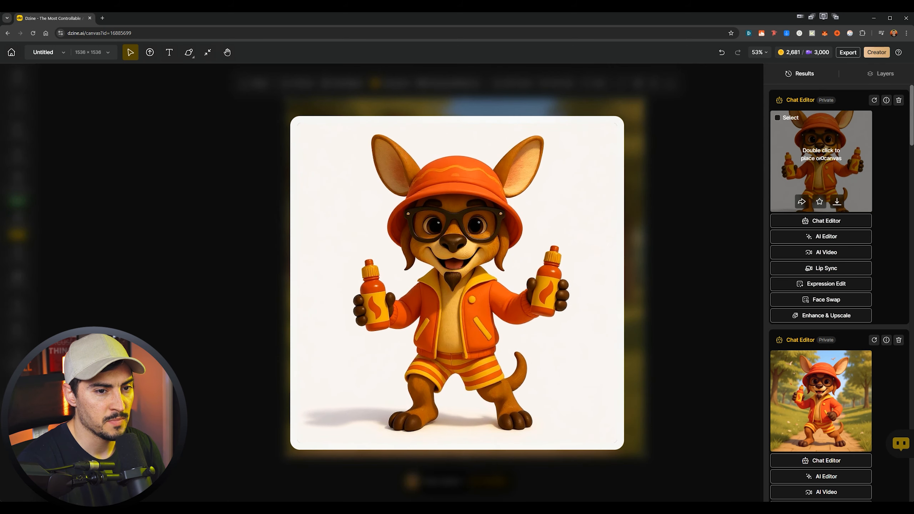
- Place the two-bottle character image on the canvas and remove its background
double_click(809, 171)
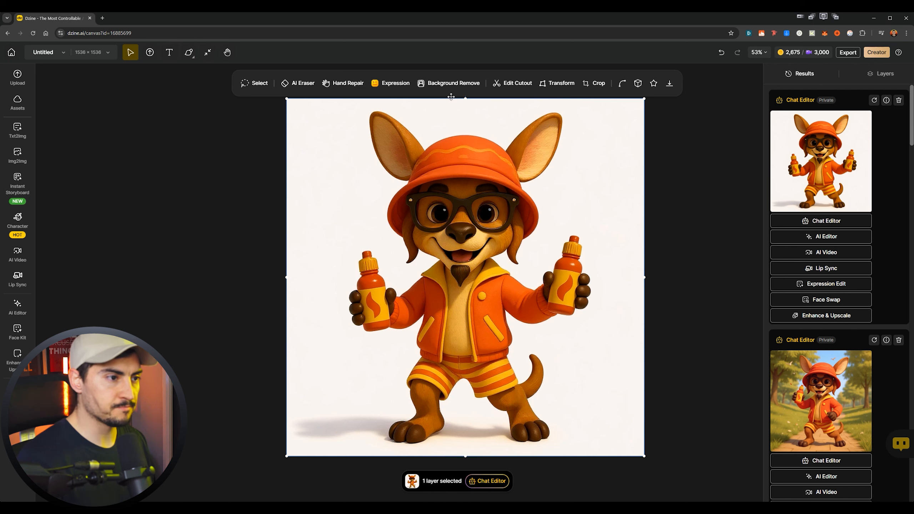
click(446, 84)
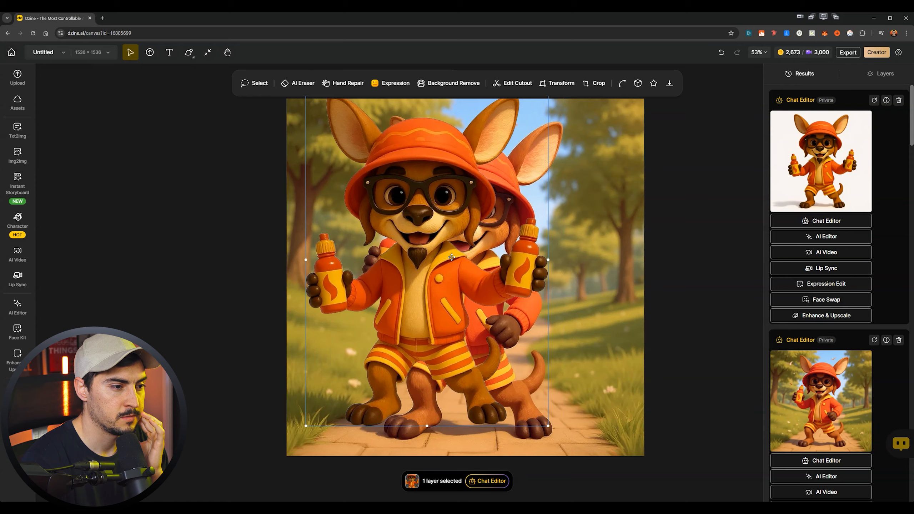
- Write a FLUX.1 Kontext prompt for the two-bottle image: "Change character pose to him squirting tomatoe sauce on a burger. Keep all other details the same."
double_click(810, 184)
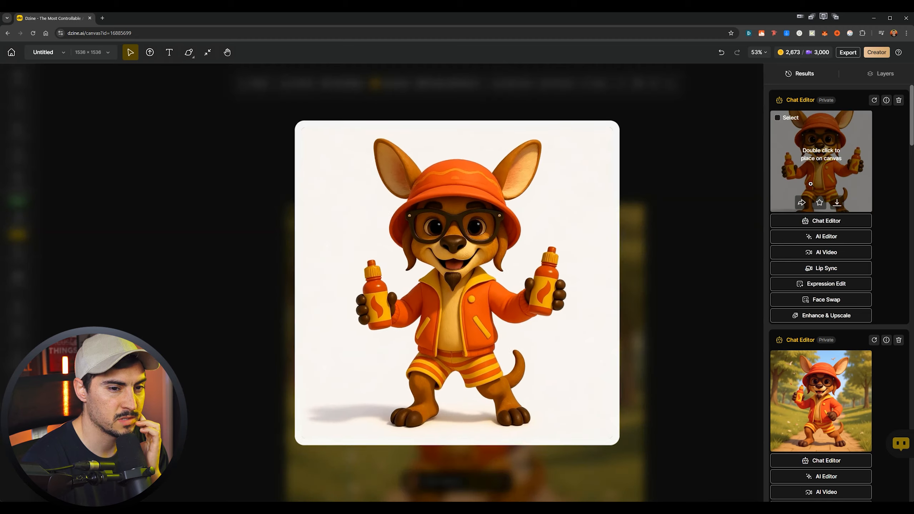
click(488, 481)
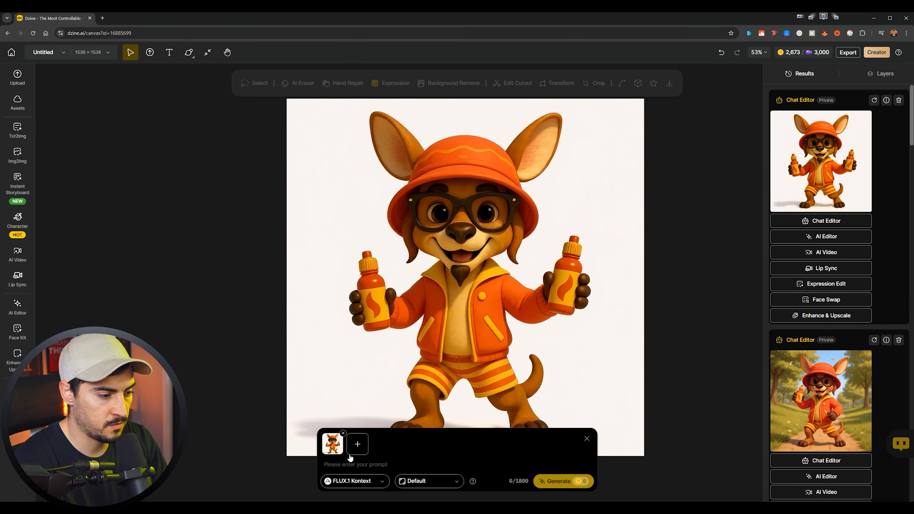
click(372, 480)
click(433, 465)
text(Change character pose t)
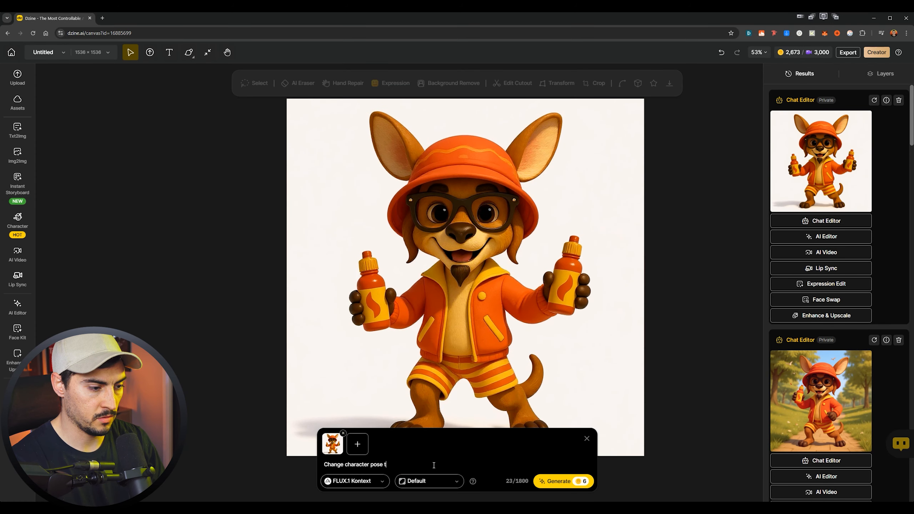
text(o him pquirting tomatoe sauce on a)
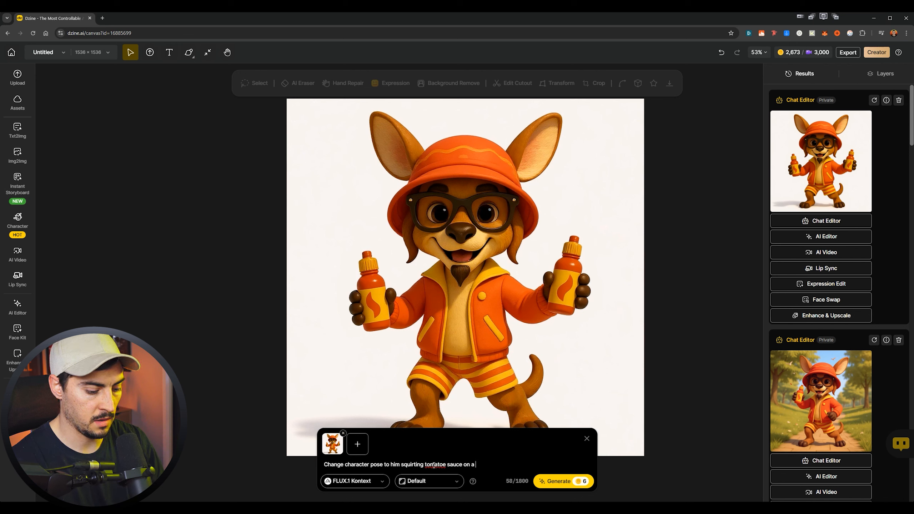
text(eep all other details the same.)
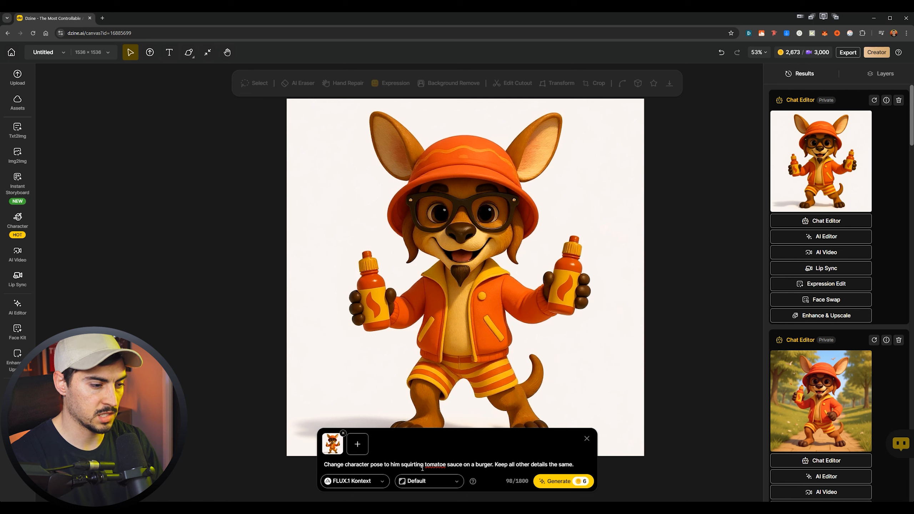
- Insert "the bottles of" before "tomatoe sauce" in the prompt and generate the image
click(423, 464)
text(the bottles of)
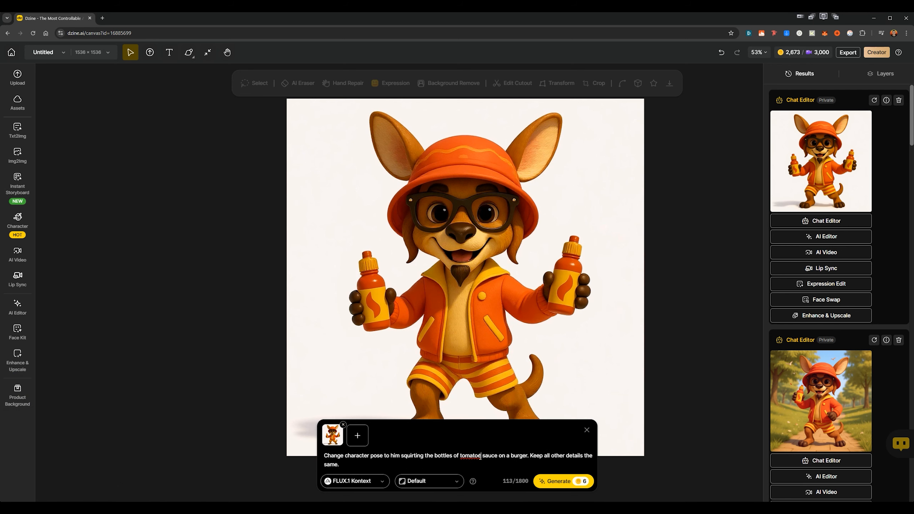
right_click(480, 456)
key(Escape)
click(558, 481)
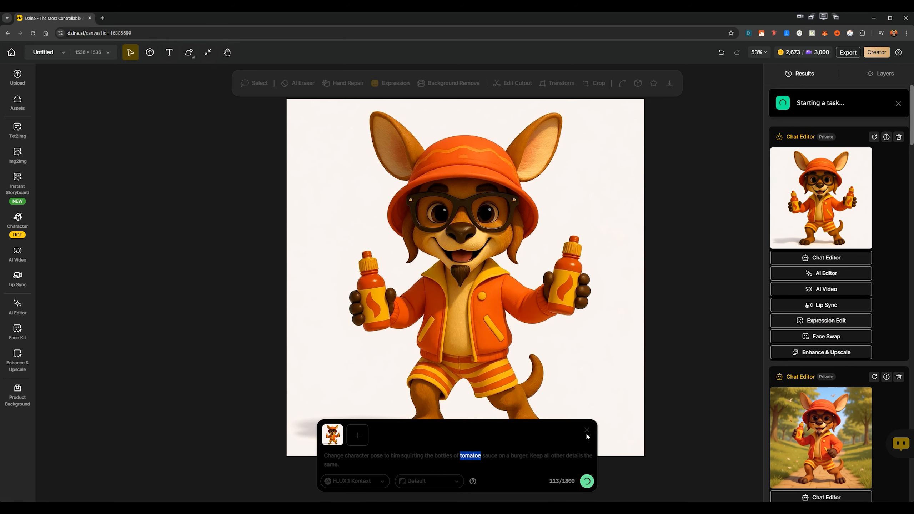
- Preview the new burger result, find the earlier image of the character jumping in the street and place it on the canvas
mouse_move(809, 172)
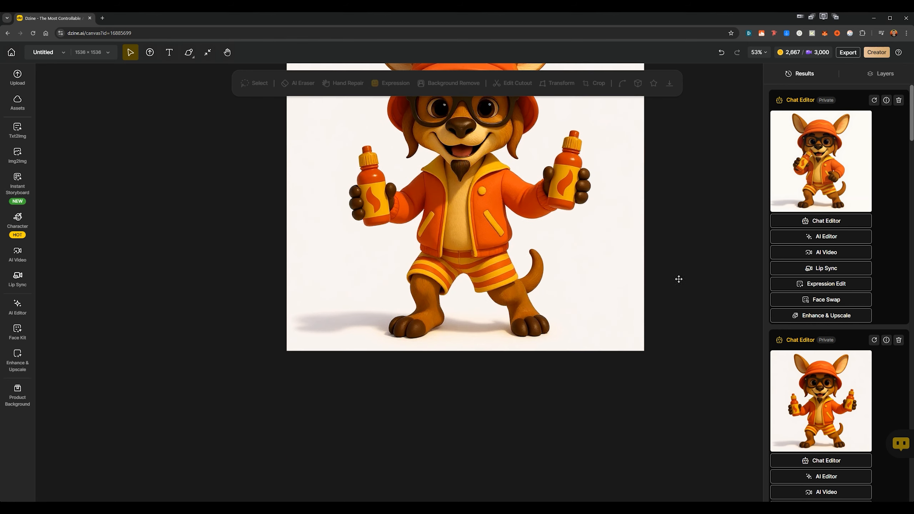
scroll(817, 420, down, 1)
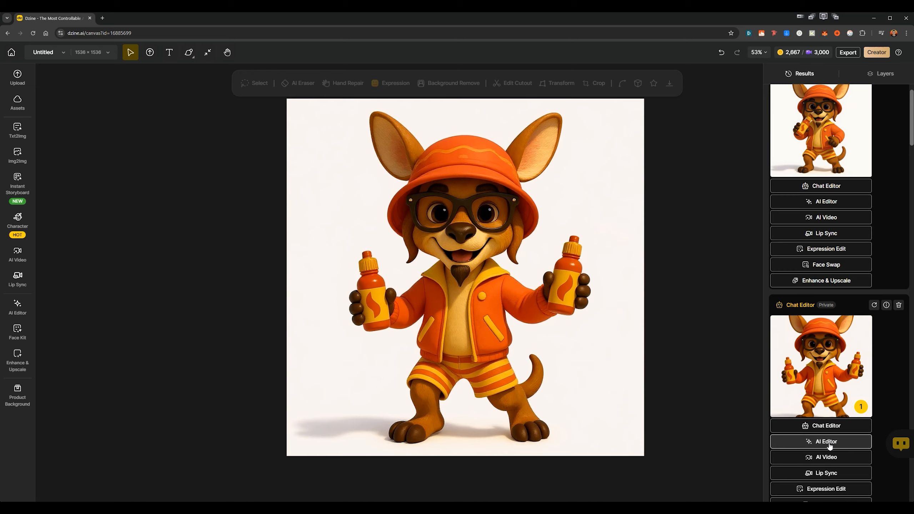
click(827, 441)
scroll(823, 252, down, 8)
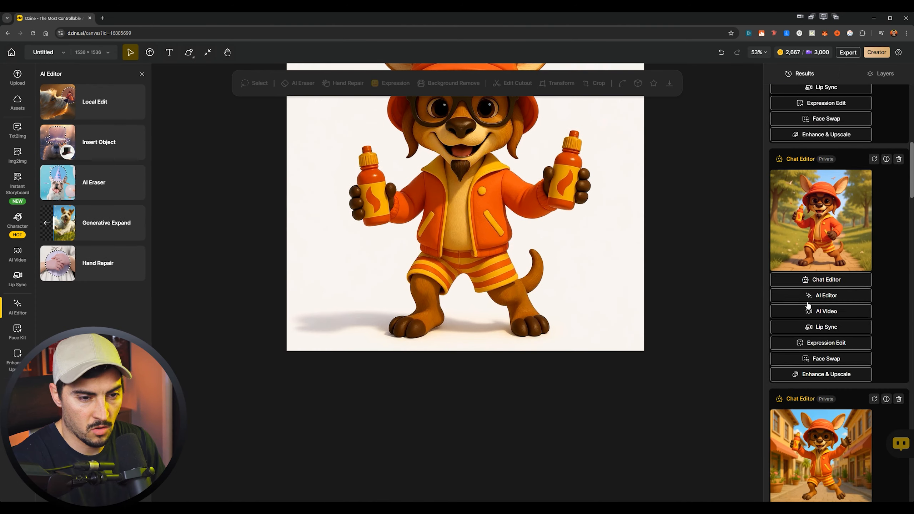
mouse_move(827, 240)
scroll(826, 252, down, 3)
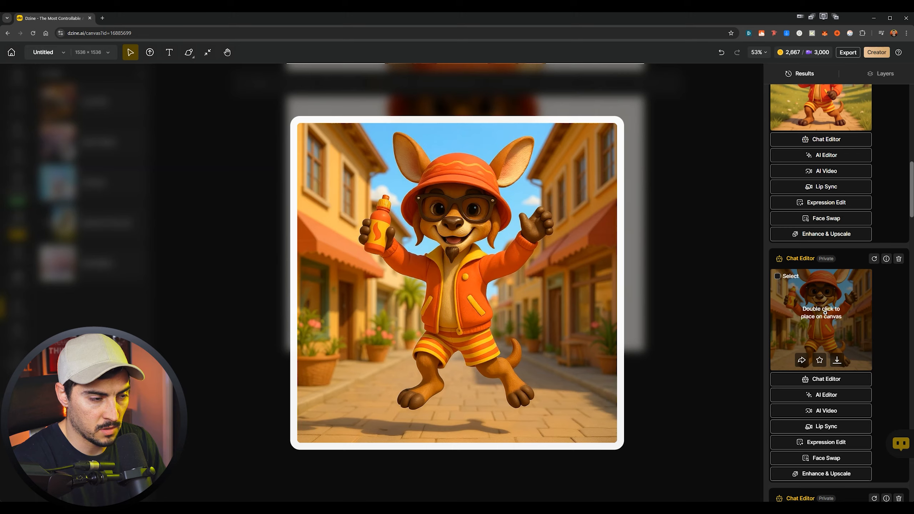
double_click(825, 312)
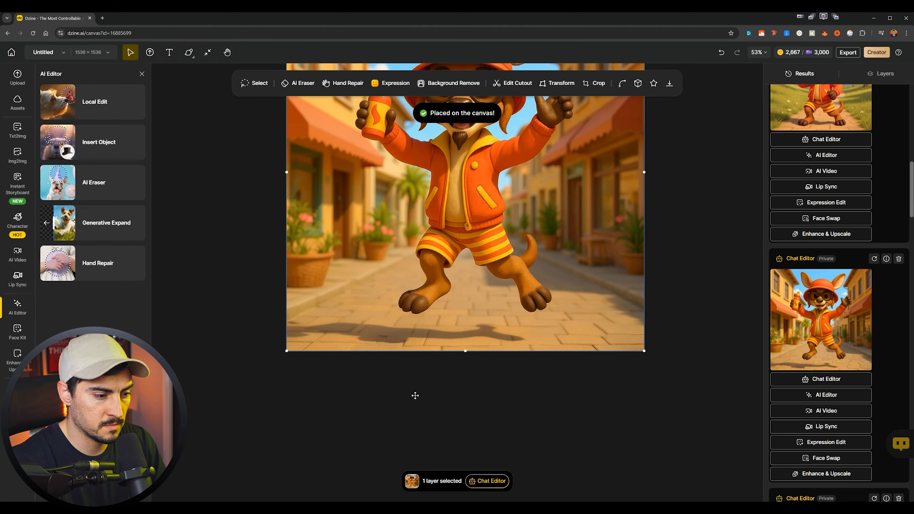
- Start a Chat Editor prompt for the street image: "Make character stand with arms folded with no sauce bottle, with eye winking."
text(Make character satnd with )
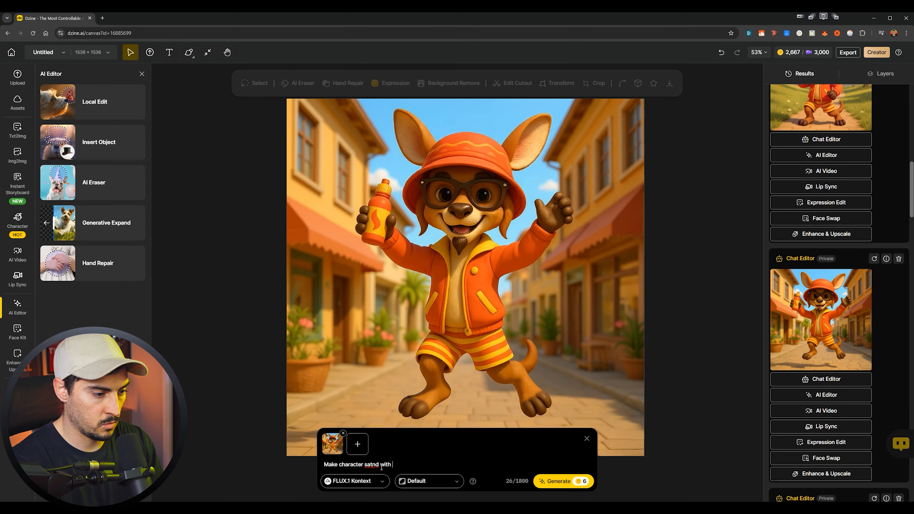
text(arms folded with no sauce bottle, with eue wi)
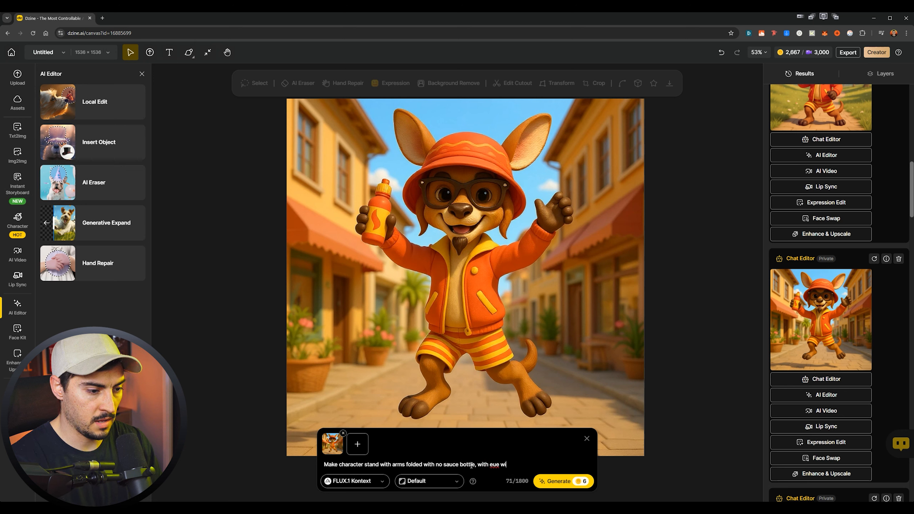
text(nking. Background shg)
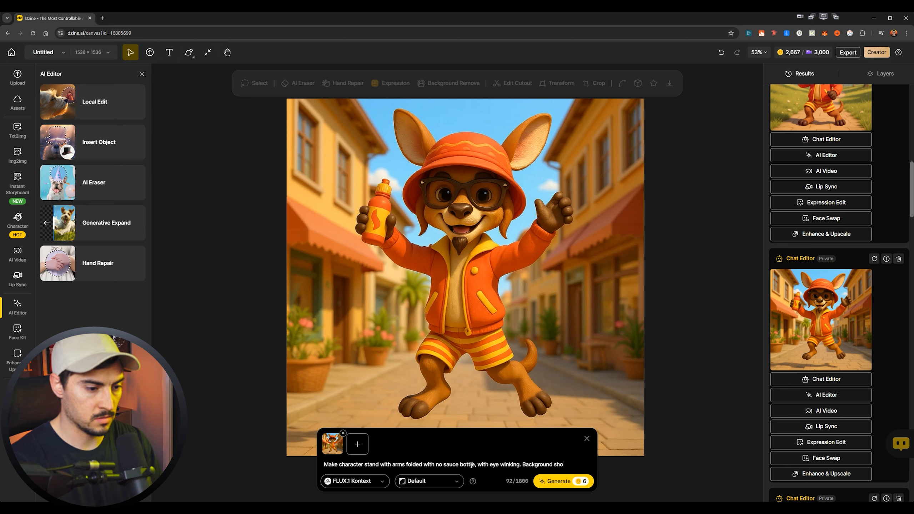
text(bbq)
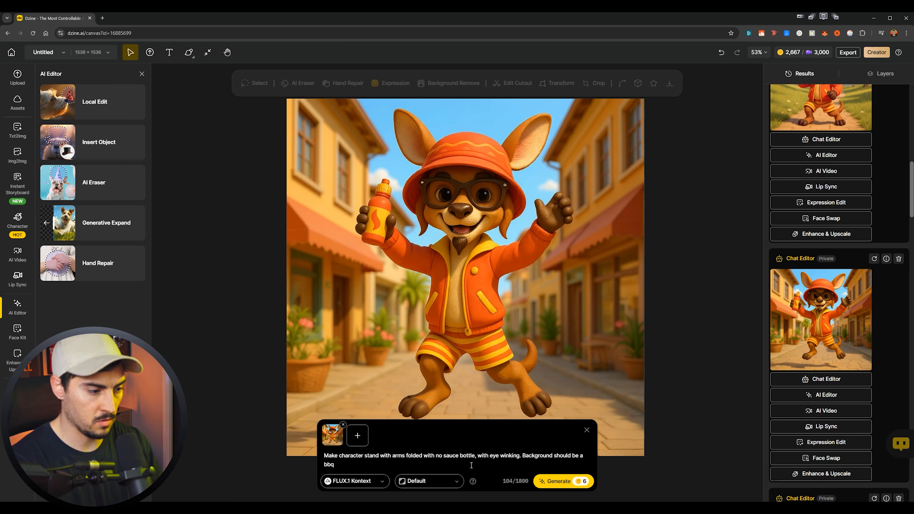
- Complete the prompt with "Background should be a bbq in the day time with sunrise in the background. Keep all other details the same." and generate
key(BackSpace)
key(BackSpace)
key(BackSpace)
key(BackSpace)
key(BackSpace)
key(BackSpace)
key(BackSpace)
key(BackSpace)
key(BackSpace)
key(BackSpace)
key(BackSpace)
key(BackSpace)
text(in the  day time with sunrise in the background. Keep all other details the same.)
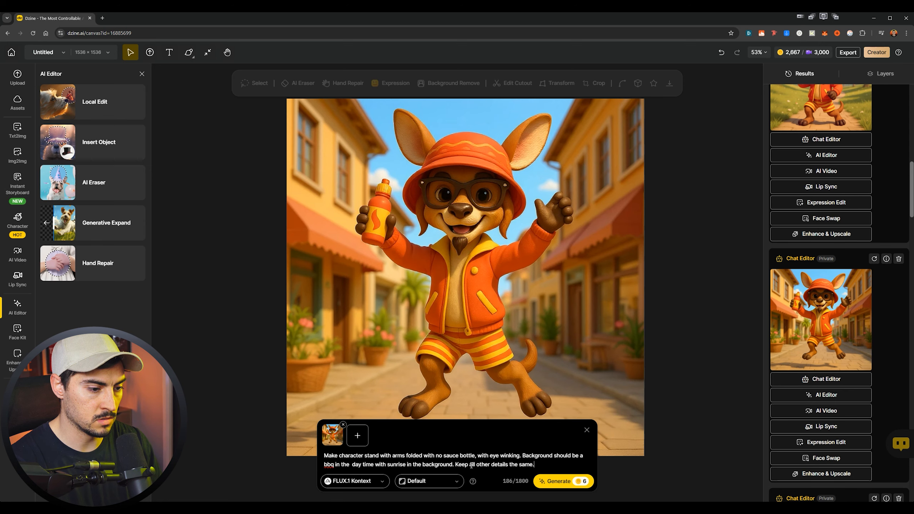
key(Return)
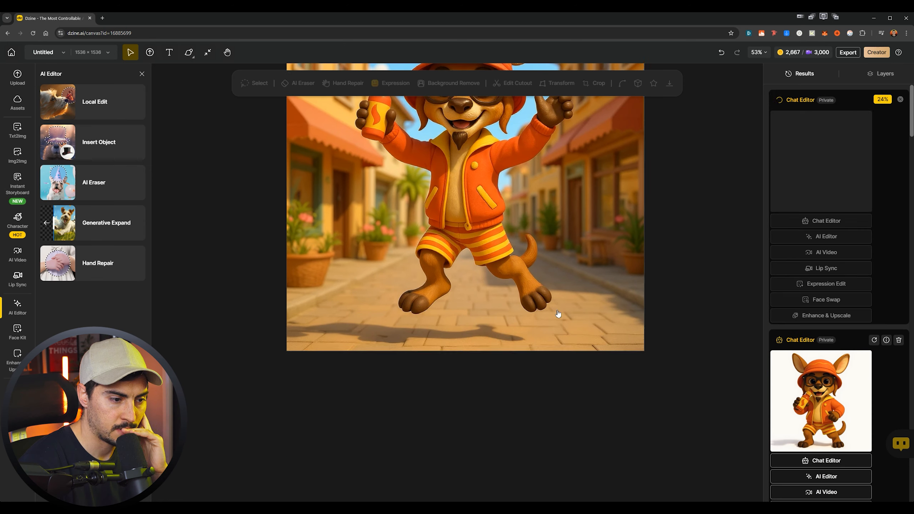
- Open a new Chat Editor prompt for the street image with the ChatGPT model
click(503, 308)
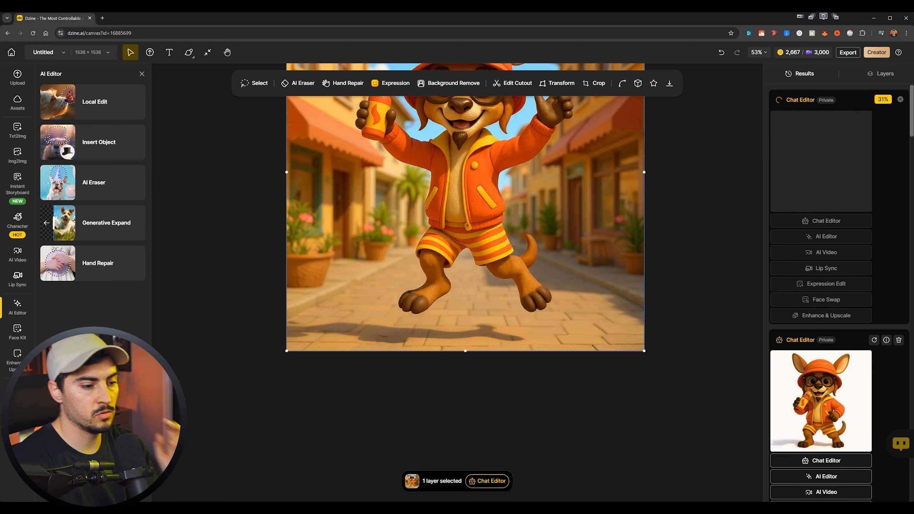
click(485, 482)
click(367, 488)
click(374, 459)
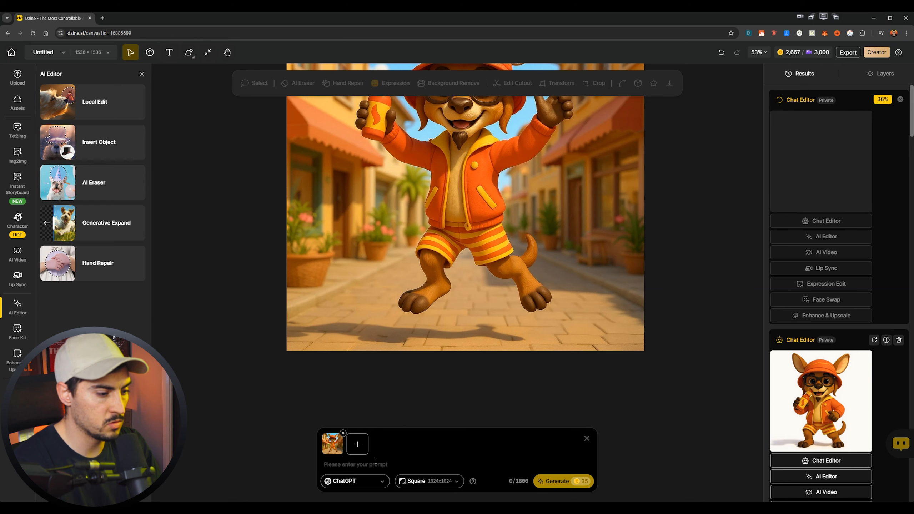
key(ctrl+v)
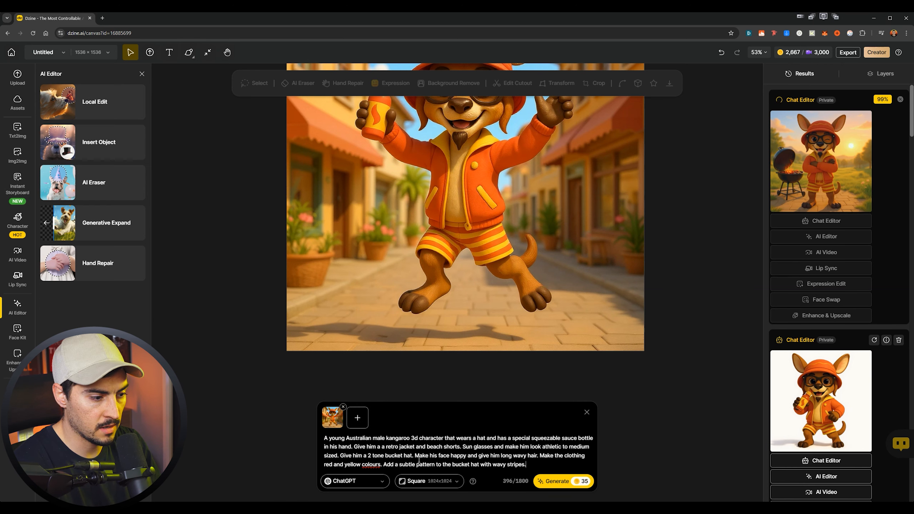
key(ctrl+z)
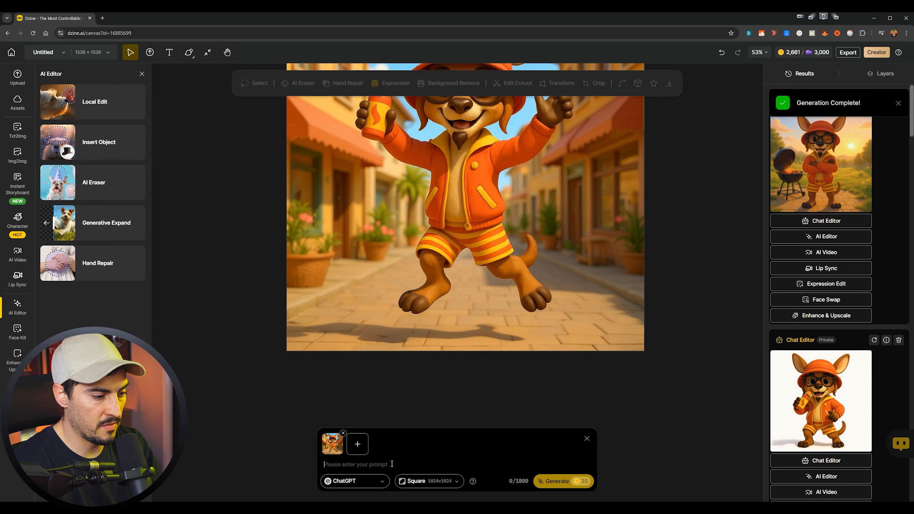
text(Make c)
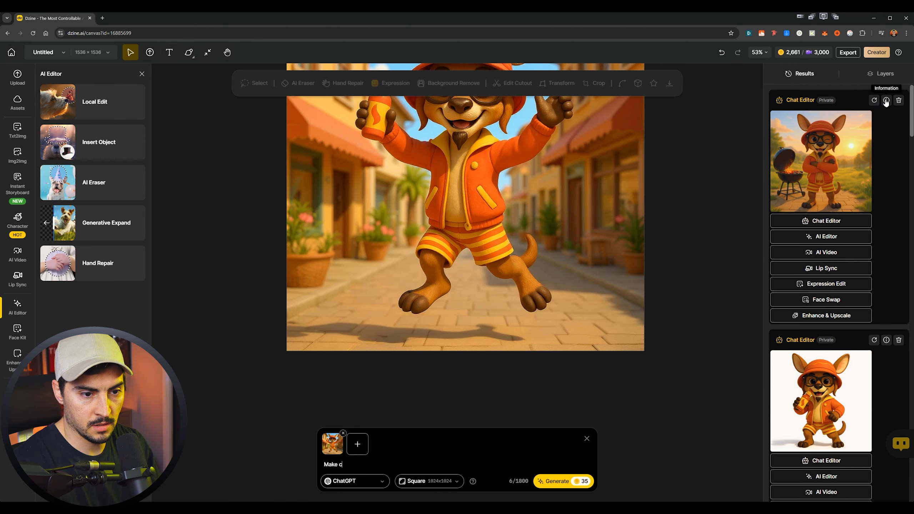
- Show the generation details of the new barbecue image, preview it and copy its prompt
click(885, 101)
click(886, 101)
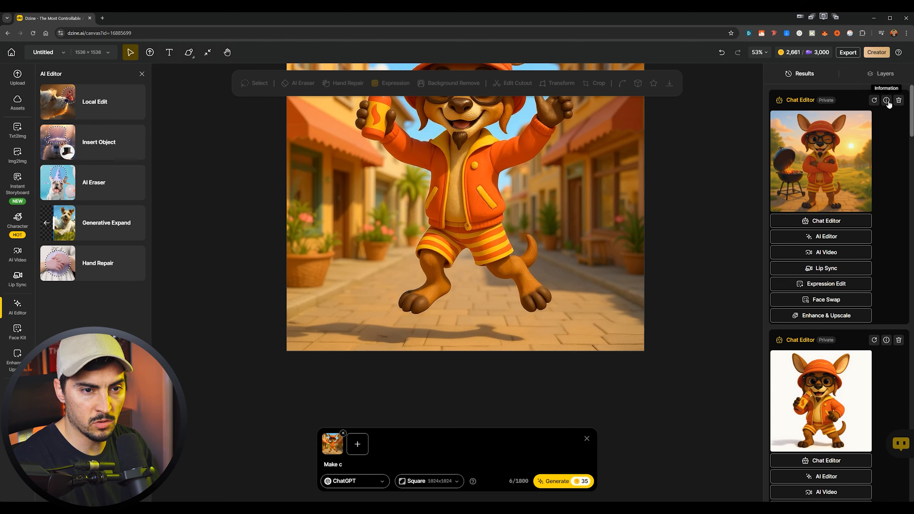
click(885, 100)
mouse_move(811, 306)
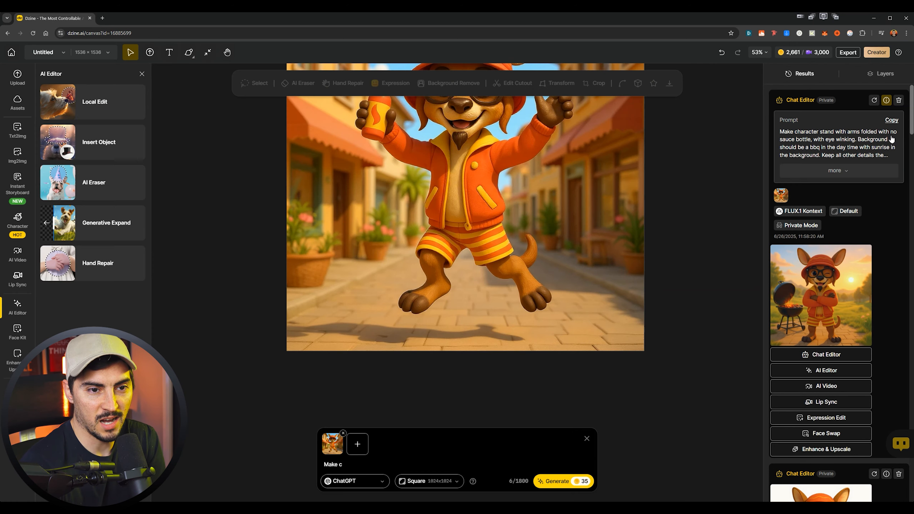
click(891, 120)
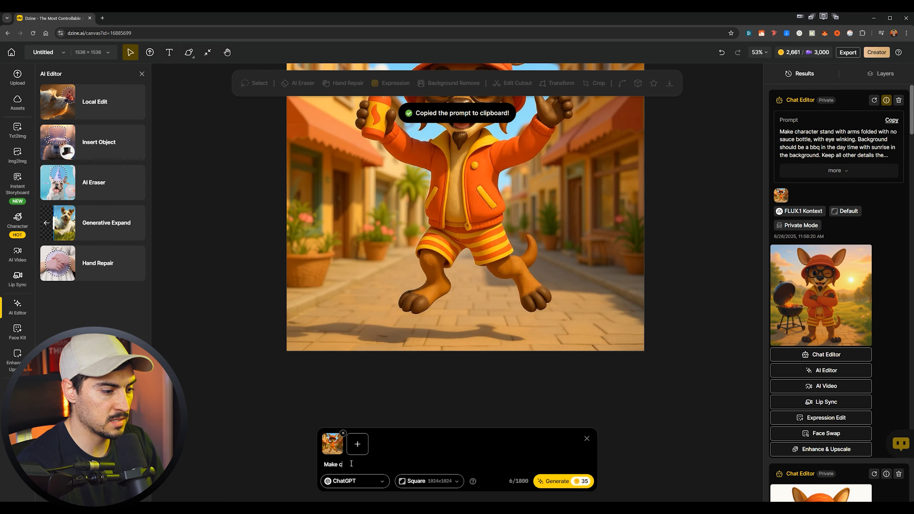
- Replace the started Chat Editor text with the copied barbecue prompt and generate another version of the image
key(ctrl+a)
key(ctrl+v)
click(354, 481)
click(561, 482)
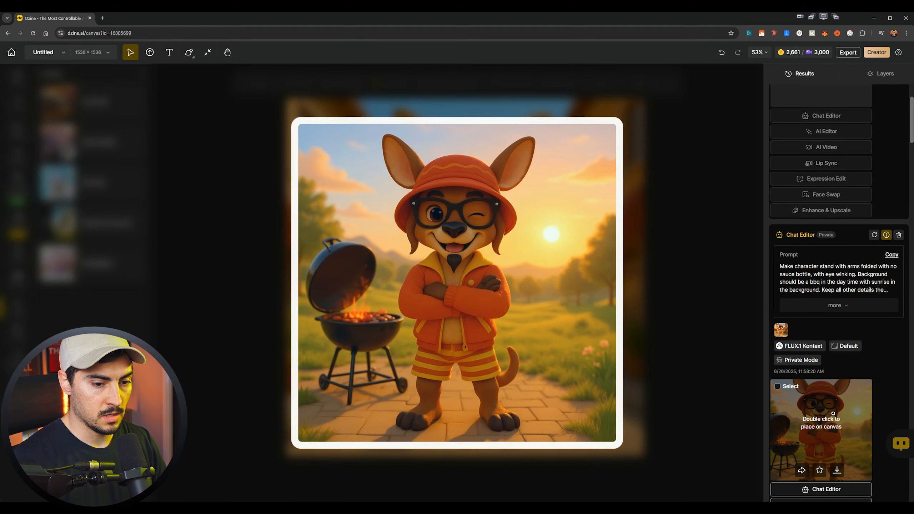
- Place the winking barbecue image on the canvas and open its Enhance & Upscale options
double_click(832, 413)
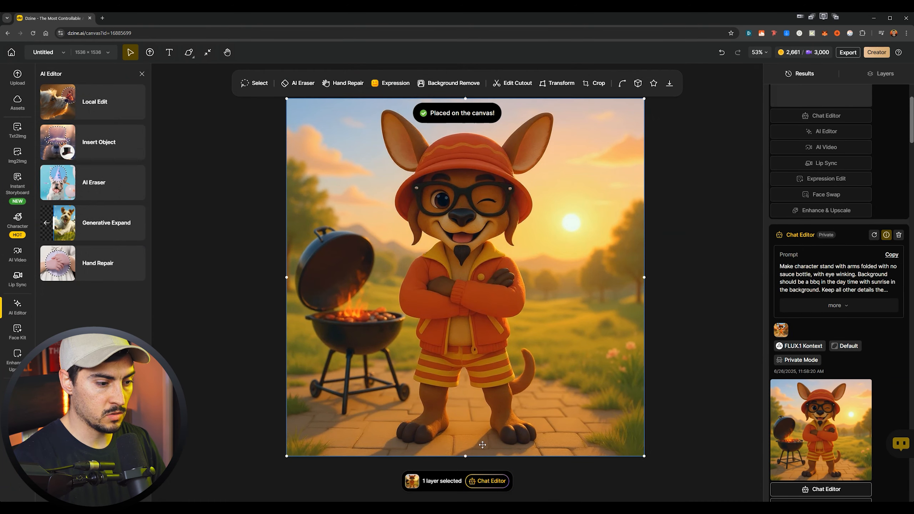
scroll(827, 324, down, 5)
click(831, 411)
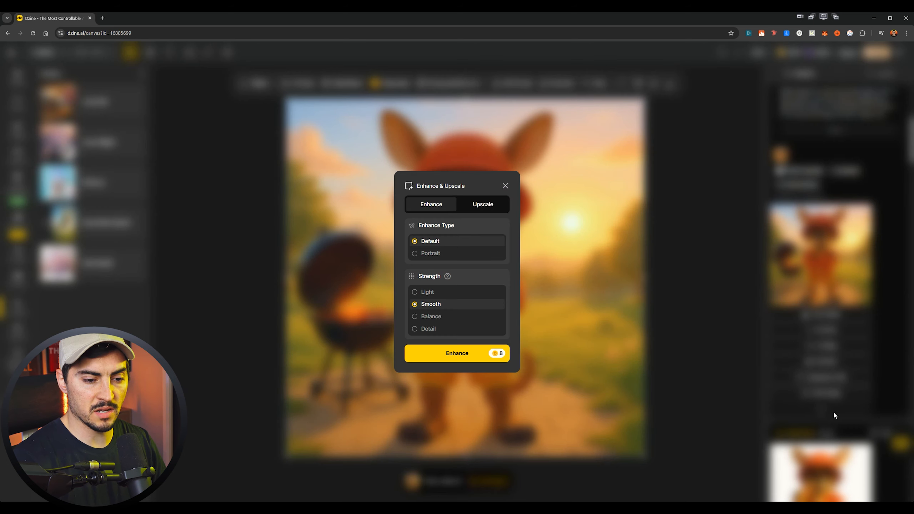
- Examine the Upscale settings and the Enhance types and strengths offered for the barbecue image
click(482, 204)
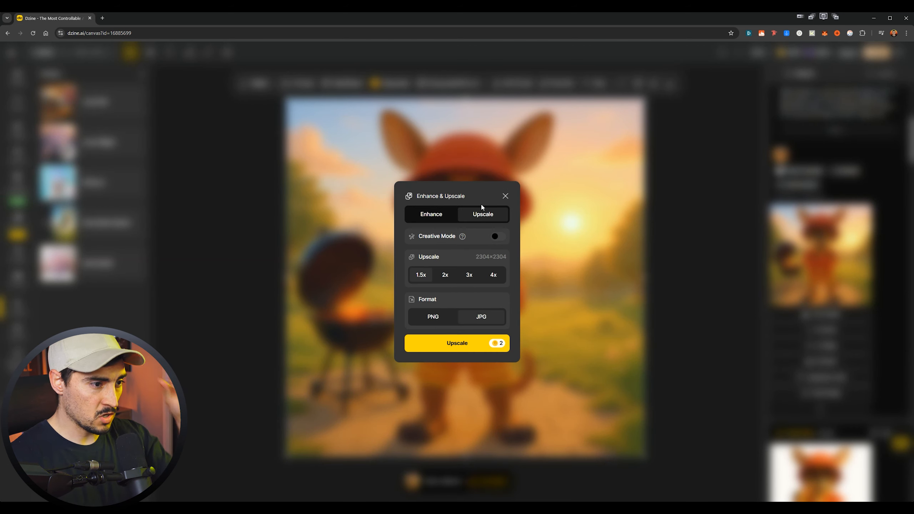
click(441, 216)
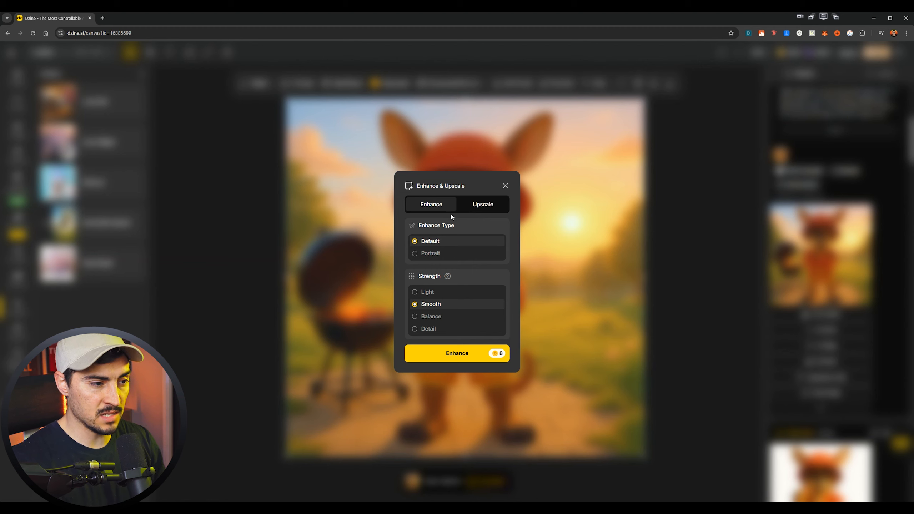
click(449, 253)
click(446, 253)
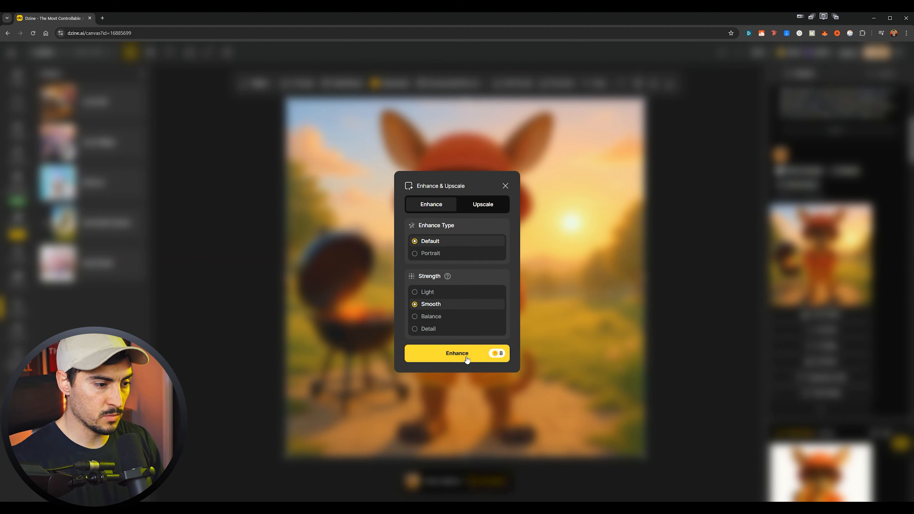
click(433, 329)
click(446, 353)
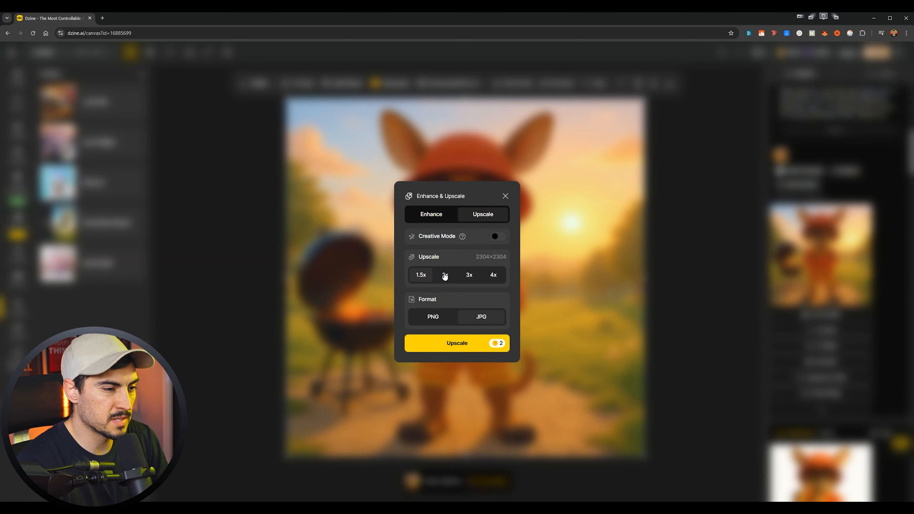
- Upscale the barbecue image 2x, and remove the background of its copy on the canvas
click(444, 274)
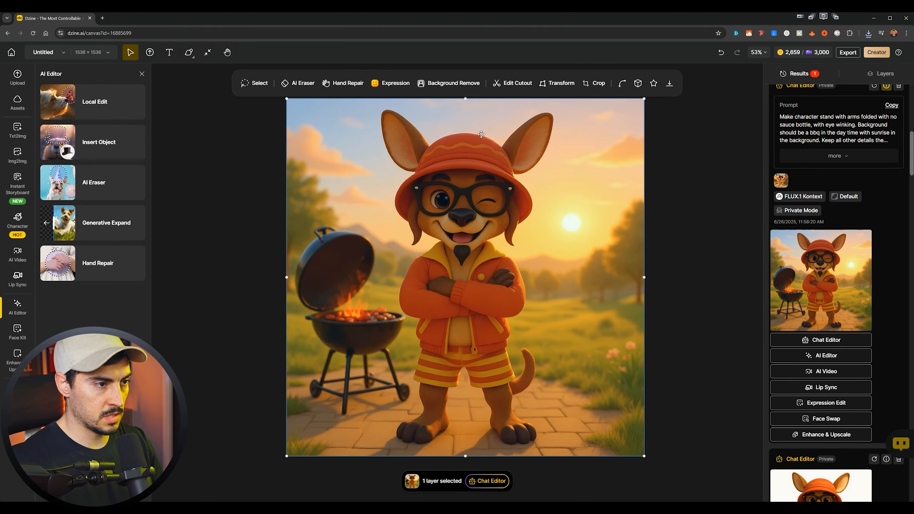
click(468, 84)
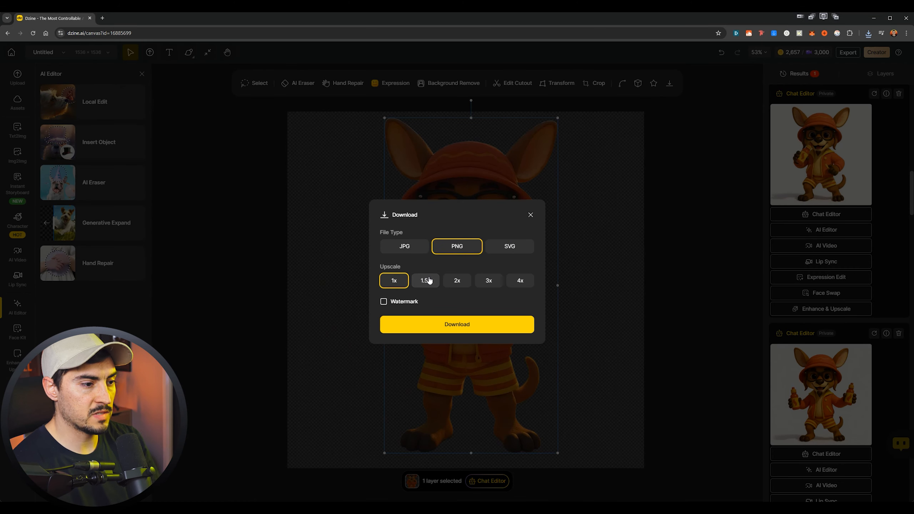
- Upscale the background-free character cutout 2x for download as a PNG without a watermark
click(425, 280)
click(457, 281)
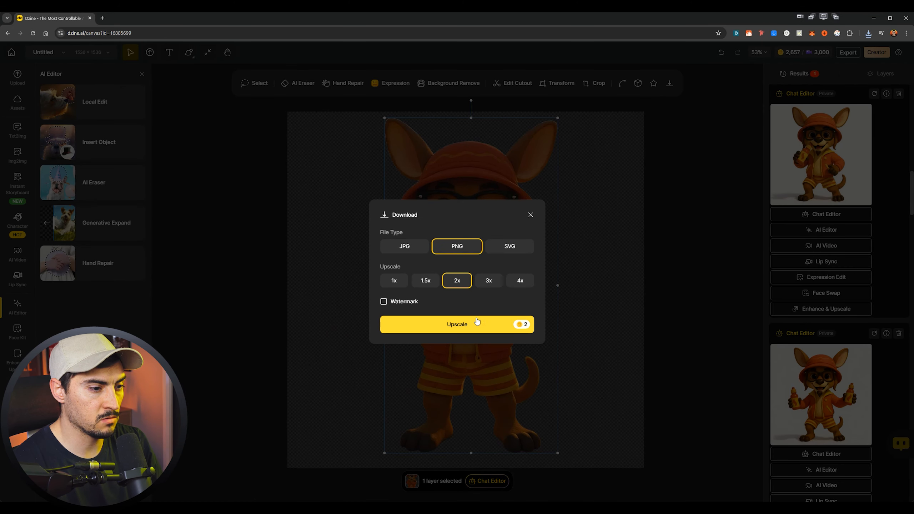
click(475, 324)
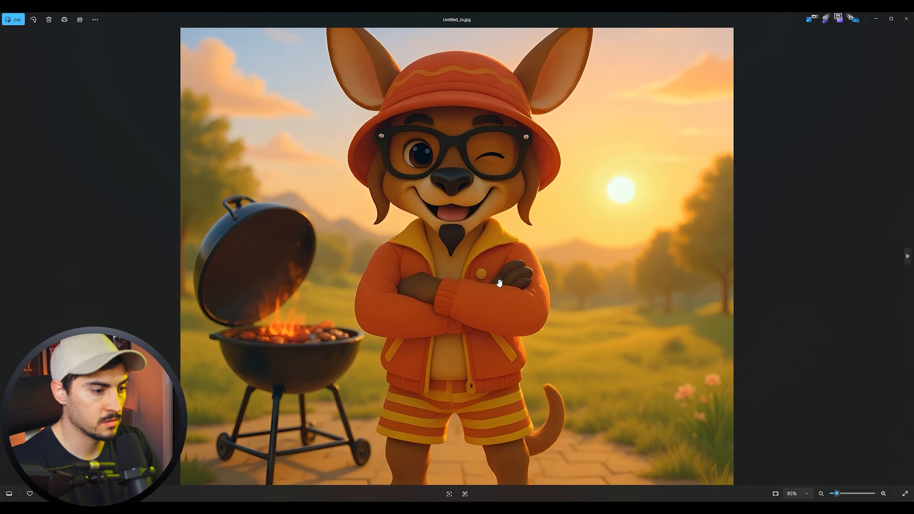
- Save the upscaled character cutout PNG in the Downloads folder
scroll(499, 284, up, 2)
drag(501, 275, 539, 174)
drag(577, 306, 570, 148)
scroll(570, 171, down, 3)
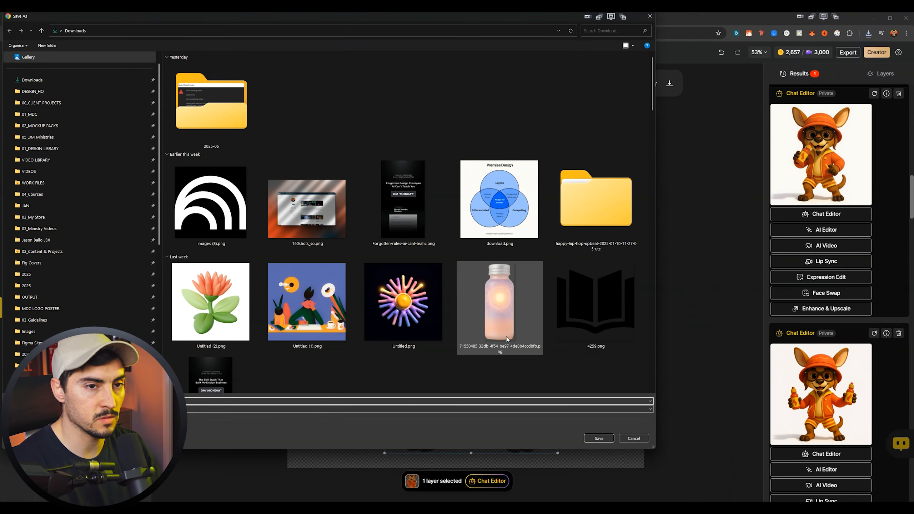
click(599, 437)
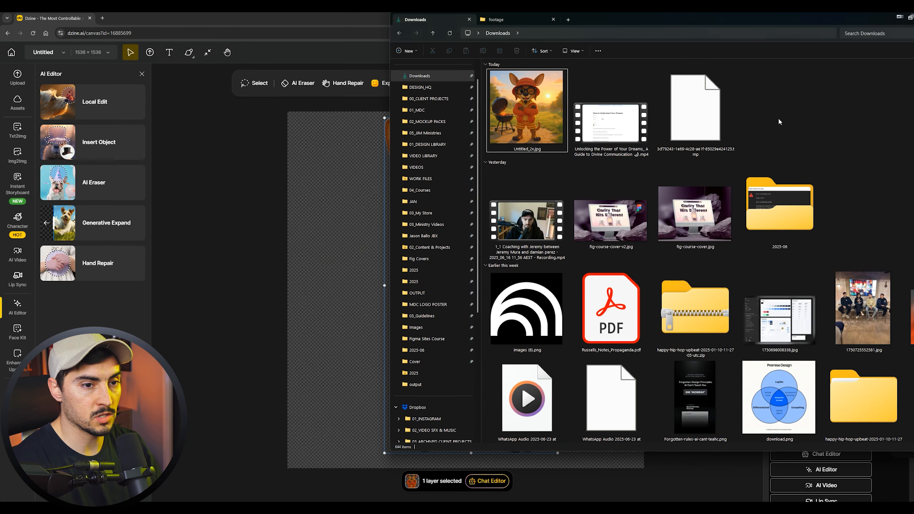
- Inspect the downloaded character cutout Untitled_2x.png in the image viewer, and return to the Dzine canvas
double_click(710, 117)
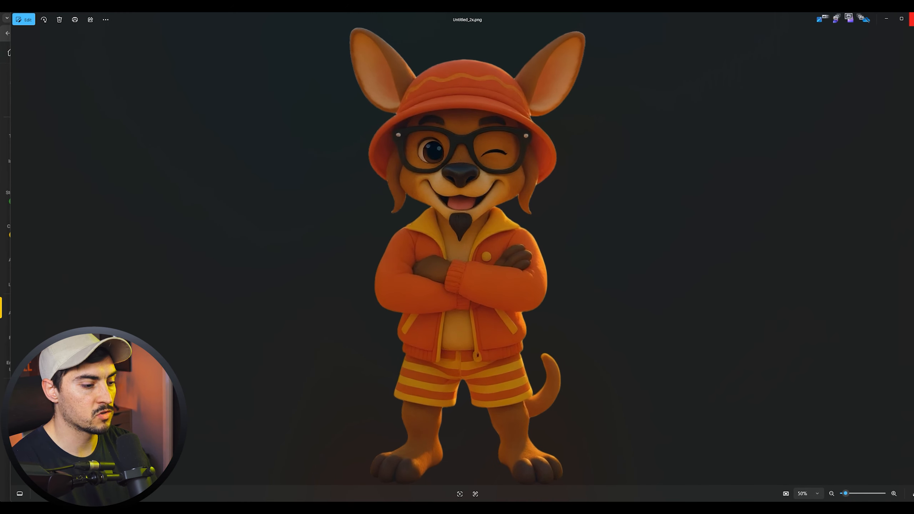
click(911, 19)
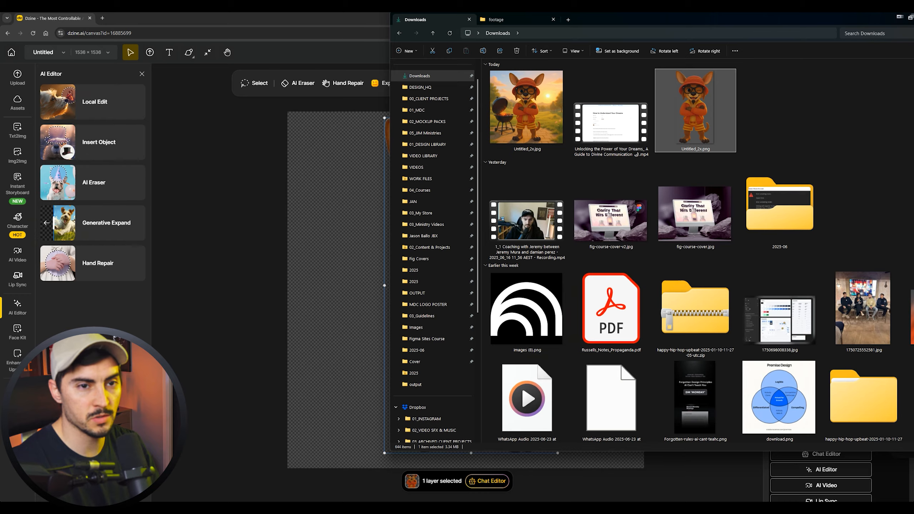
click(901, 17)
- Preview the new palm-tree sunset barbecue image at full size and browse the earlier mascot results for comparison
click(841, 376)
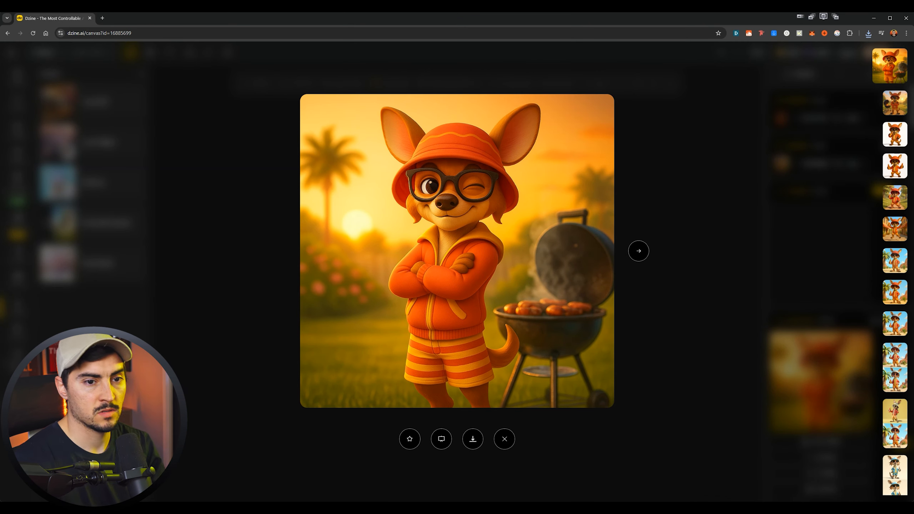
click(891, 104)
key(Left)
key(Right)
key(Right)
key(Left)
key(Left)
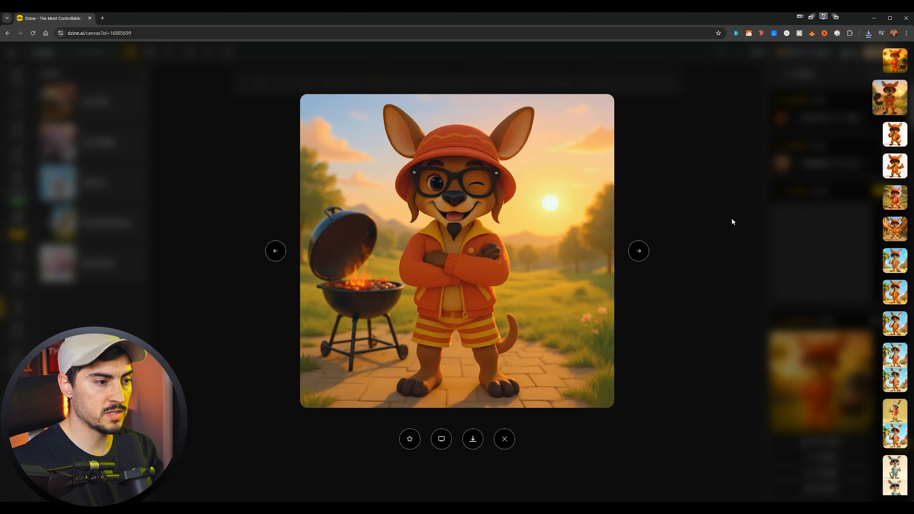
key(Right)
key(Right)
key(Right)
key(Right)
key(Right)
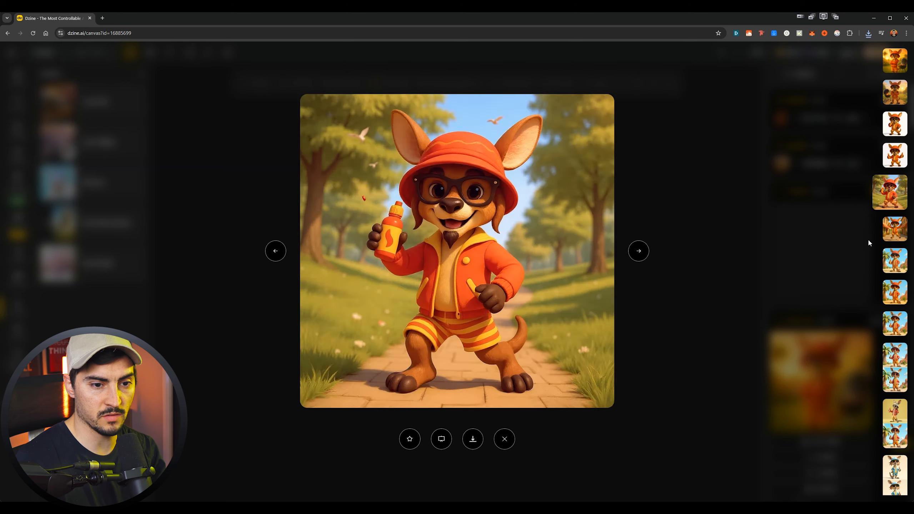
- Compare the face, outfit and pose between the palm-tree sunset barbecue image and the earlier winking barbecue image
key(Left)
key(Left)
key(Left)
key(Left)
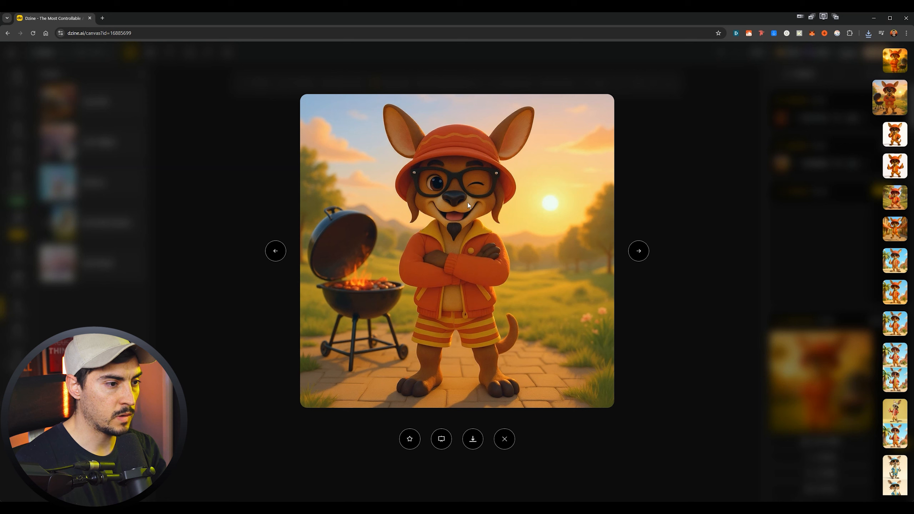
key(Left)
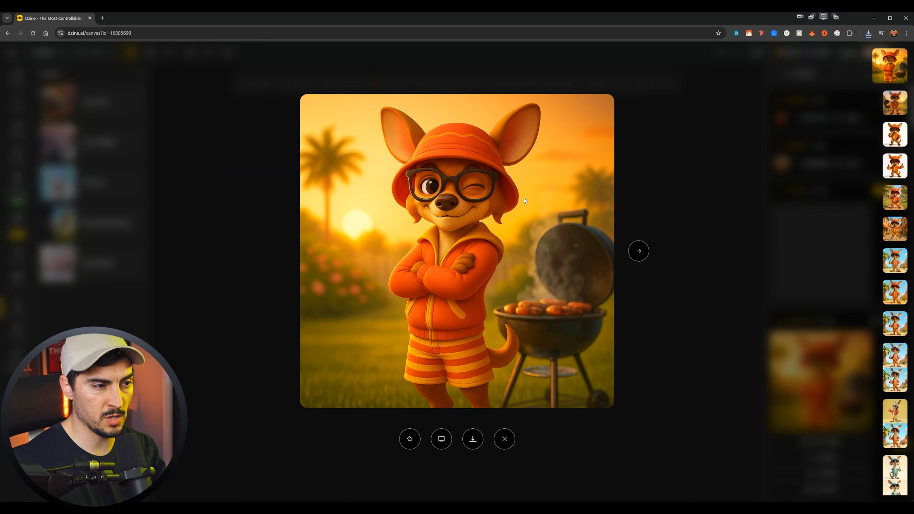
key(Right)
key(Left)
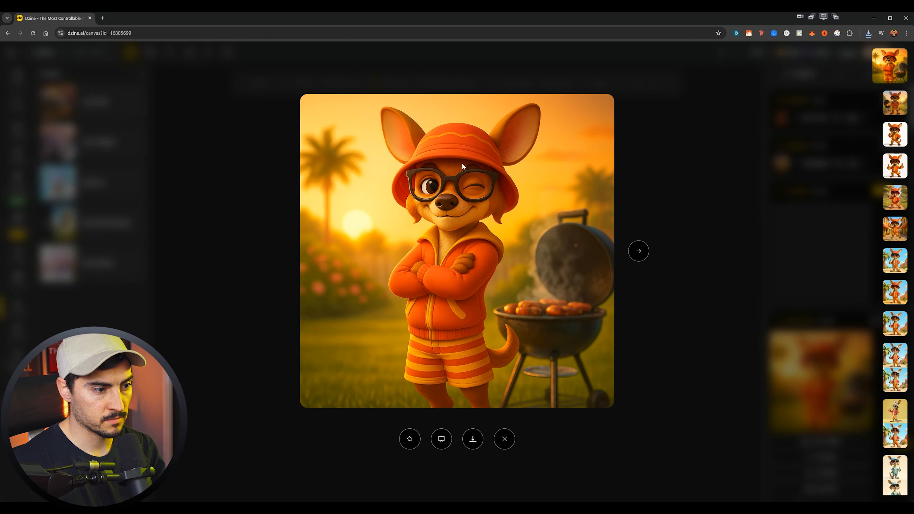
key(Right)
key(Left)
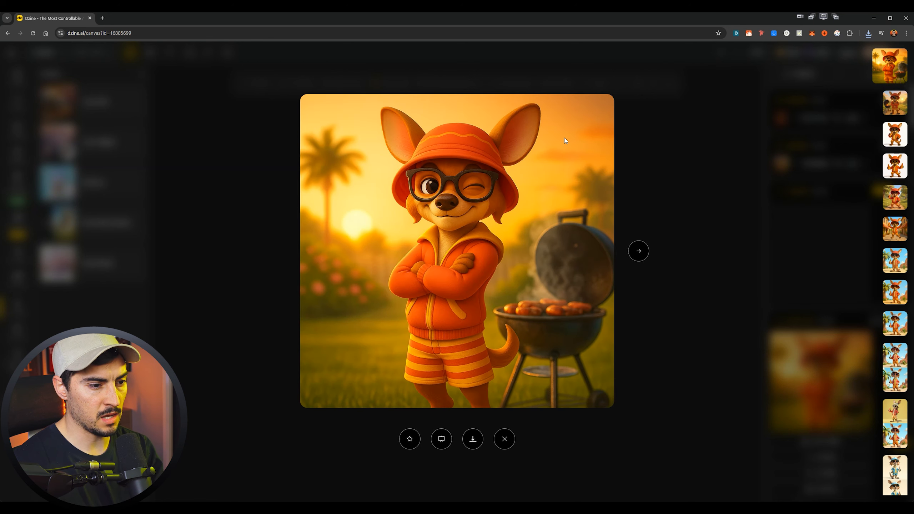
key(Right)
key(Left)
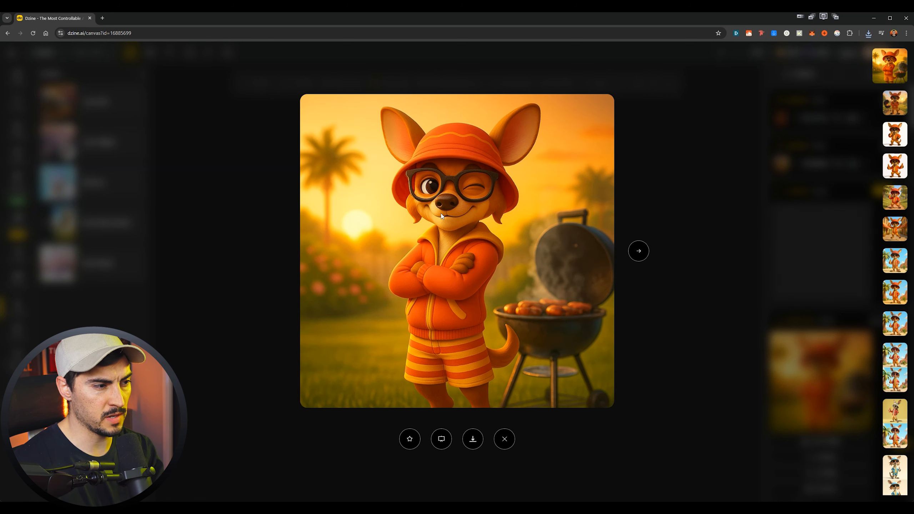
key(Right)
key(Left)
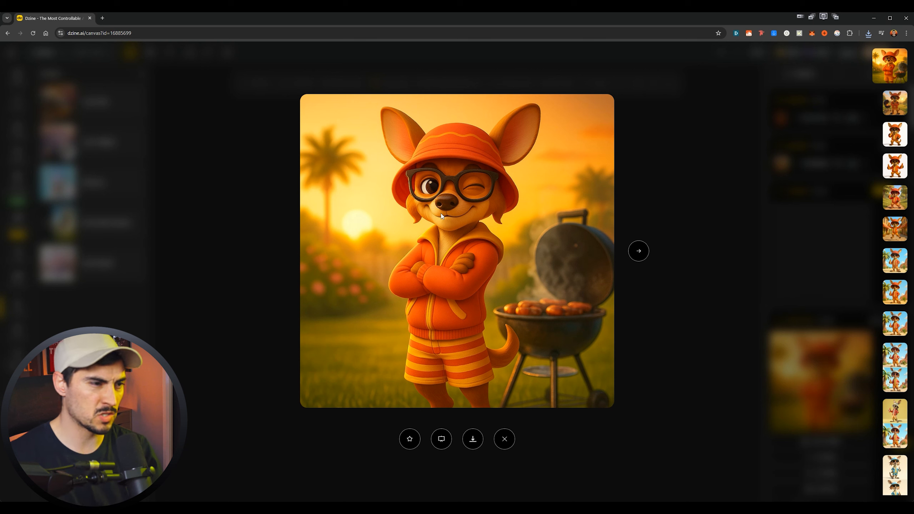
key(Right)
key(Left)
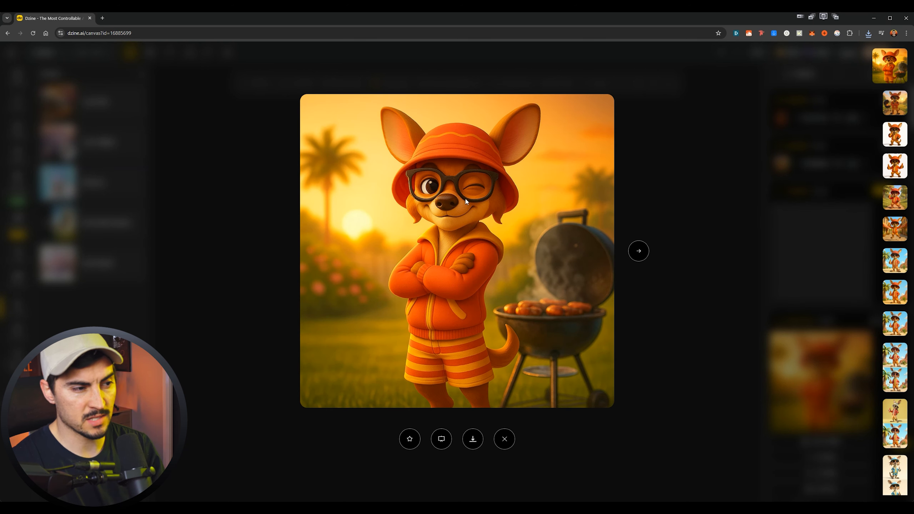
key(Right)
key(Left)
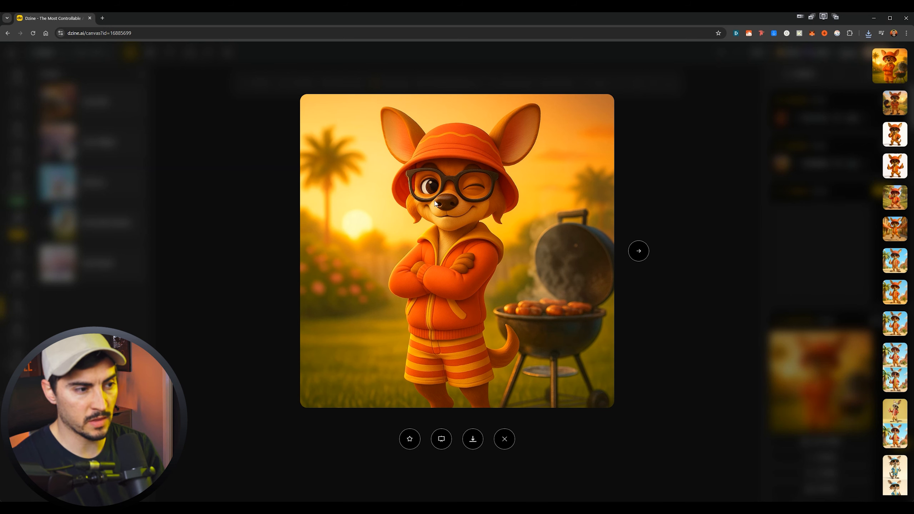
key(Right)
key(Left)
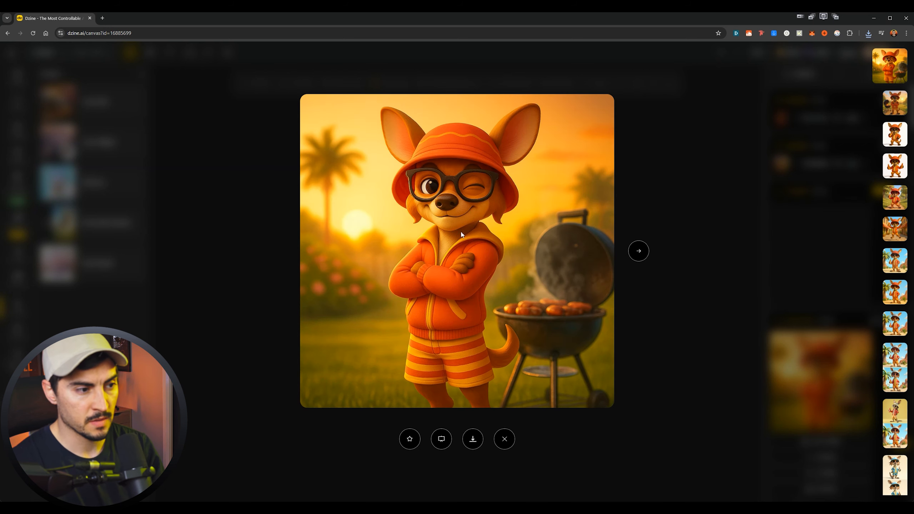